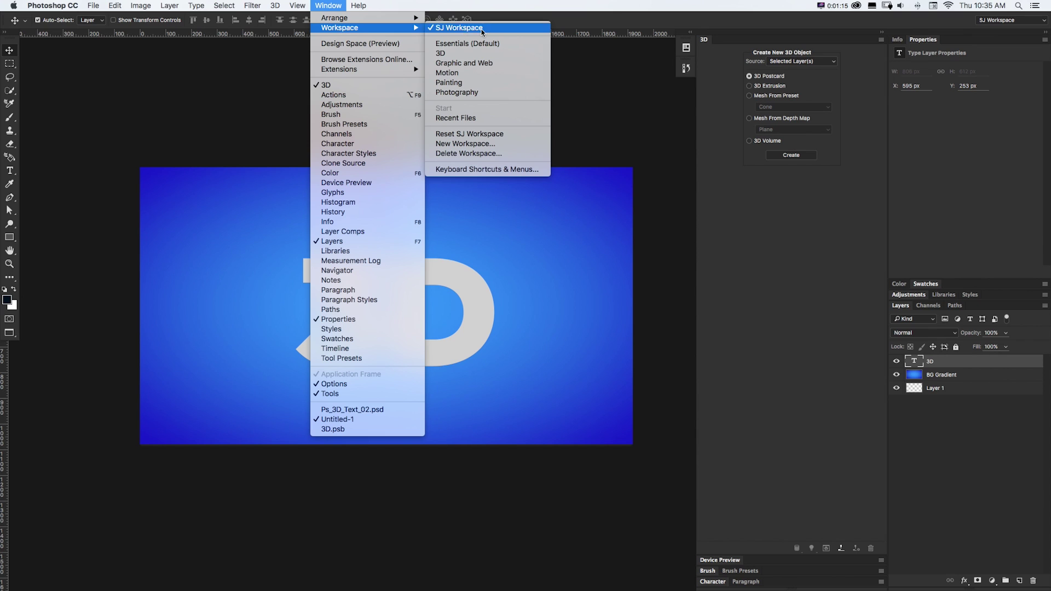
Switch the workspace to the 3D layout
click(478, 47)
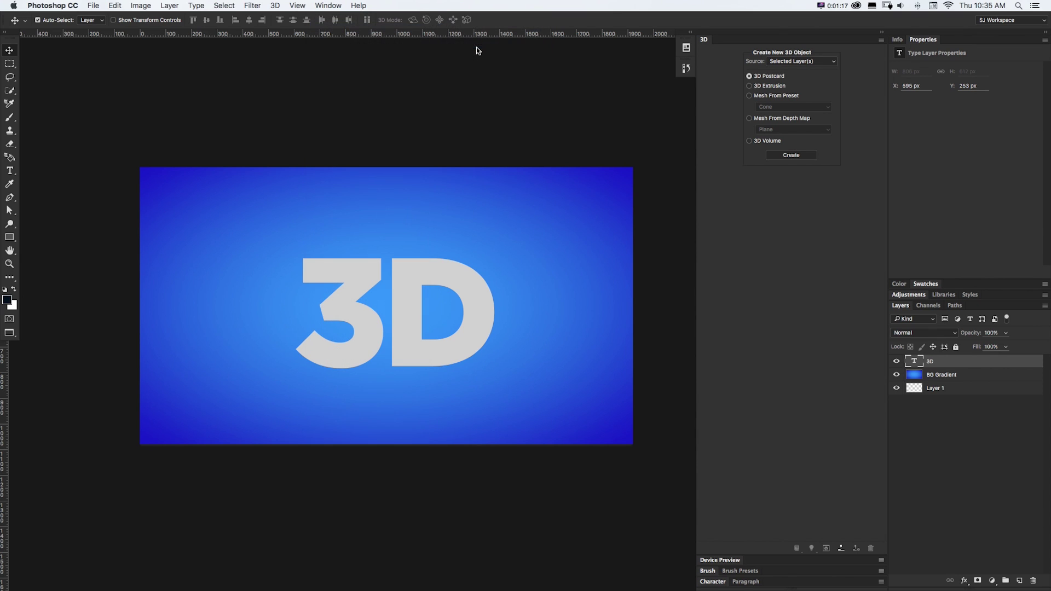
click(329, 6)
mouse_move(331, 26)
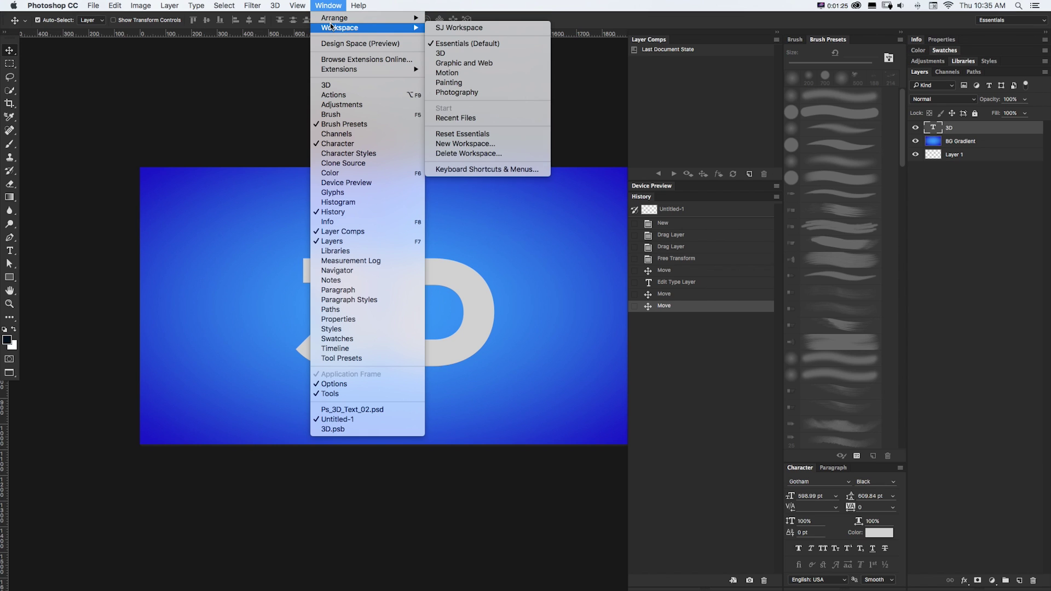
click(459, 53)
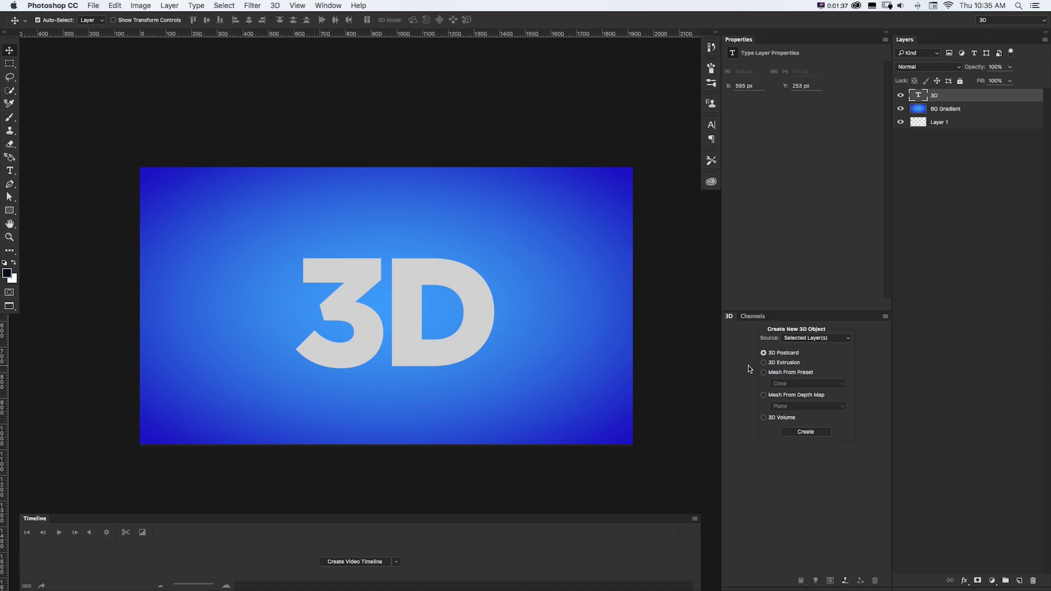
Create a 3D extrusion from the selected text layer and set its extrusion depth to 1804.79 px
click(931, 161)
key(super+z)
click(766, 364)
click(799, 432)
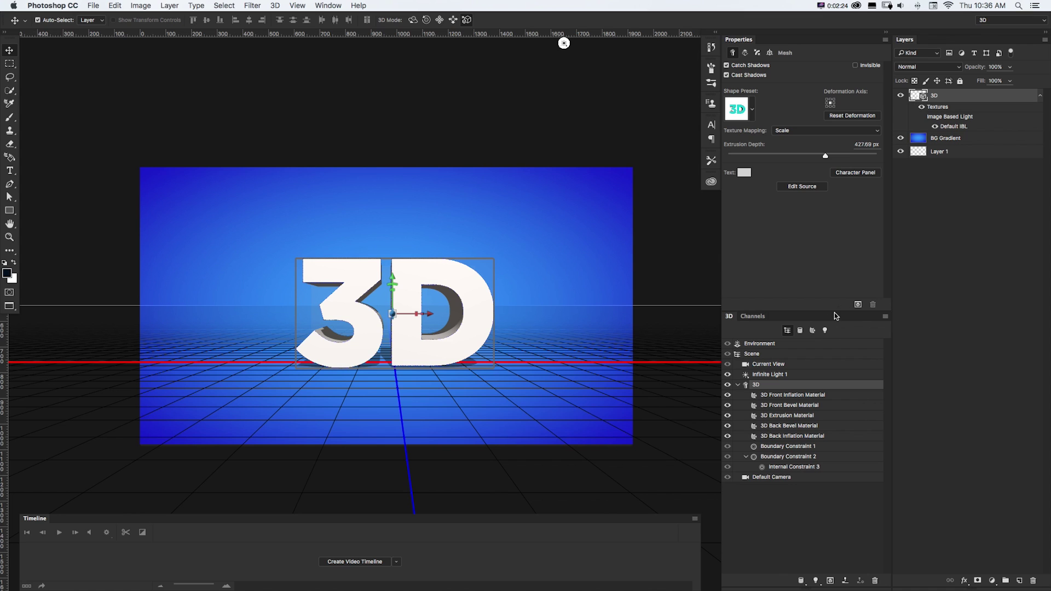
drag(826, 156, 862, 156)
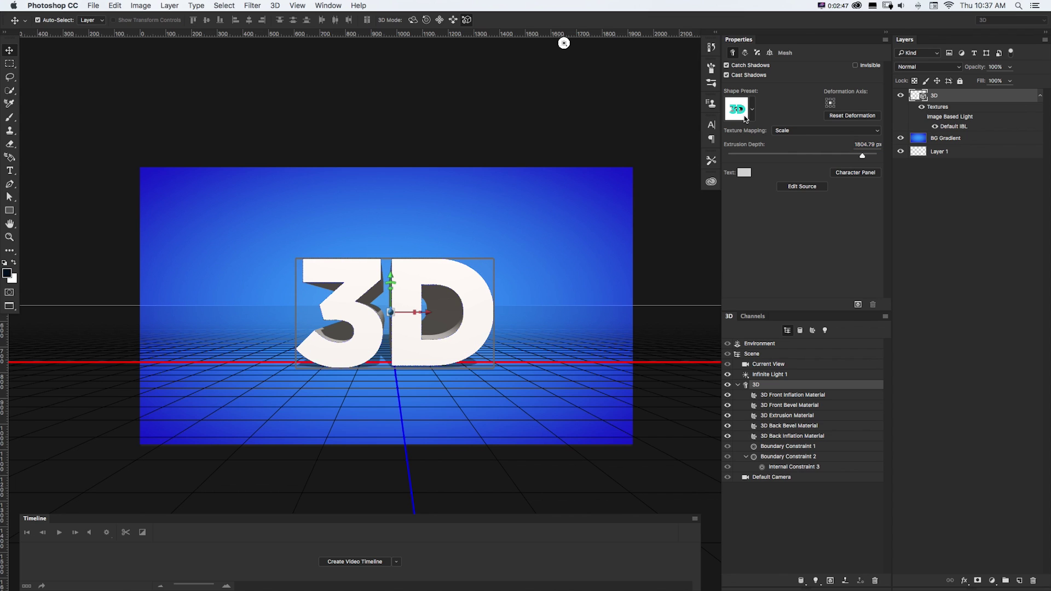
Try deforming the extruded text with a horizontal bend, a twist and a taper
click(745, 53)
click(757, 53)
click(732, 52)
click(743, 53)
drag(801, 217, 803, 217)
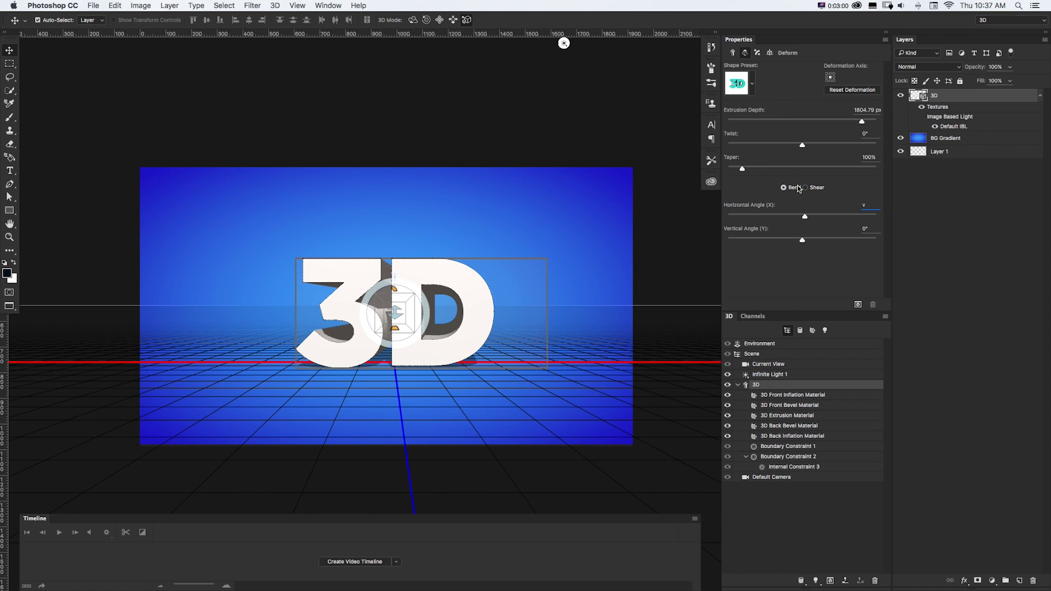
drag(804, 216, 806, 216)
drag(799, 145, 803, 145)
drag(743, 168, 736, 168)
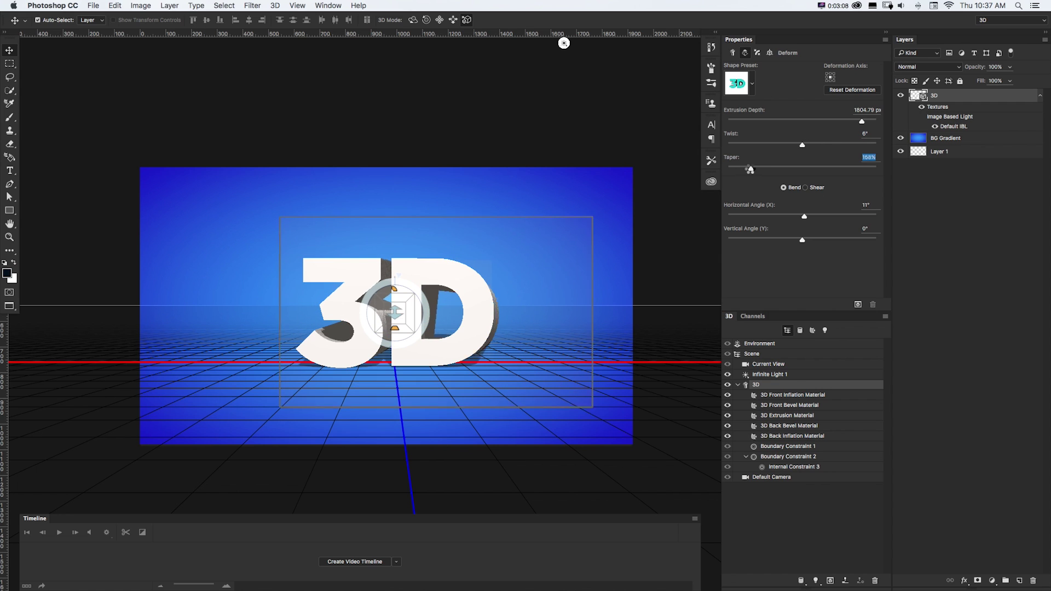
Bevel the front cap of the text at 21% width with a peaked contour preset, and render the result
click(757, 53)
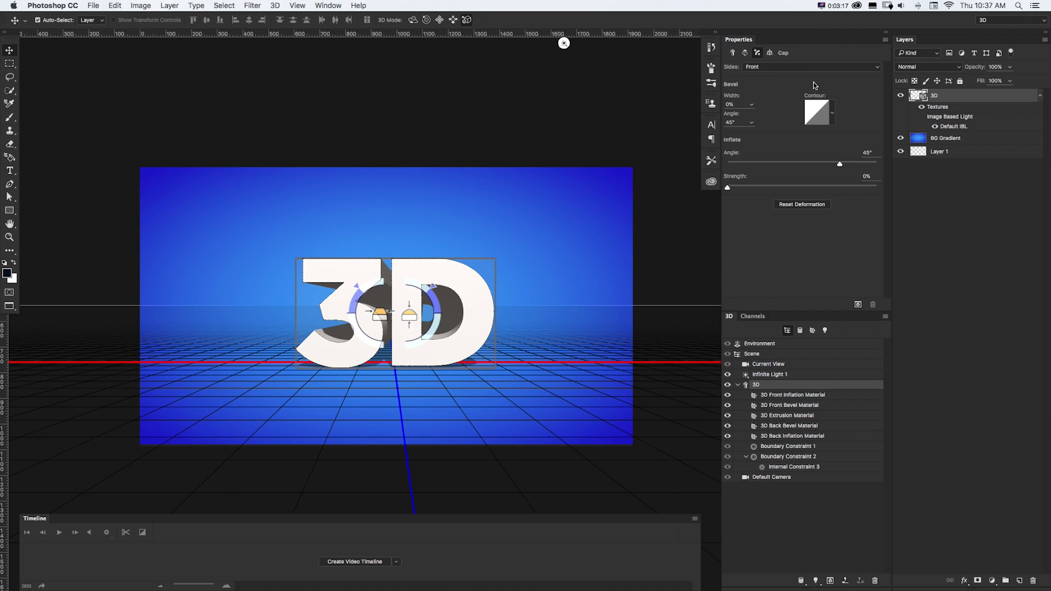
click(751, 104)
drag(750, 117, 759, 117)
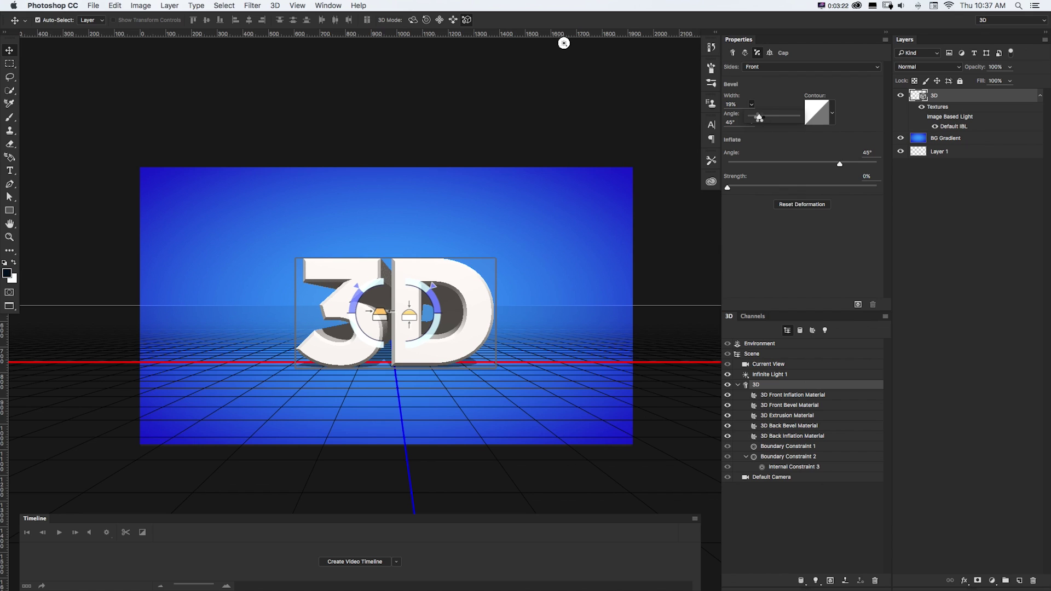
click(821, 114)
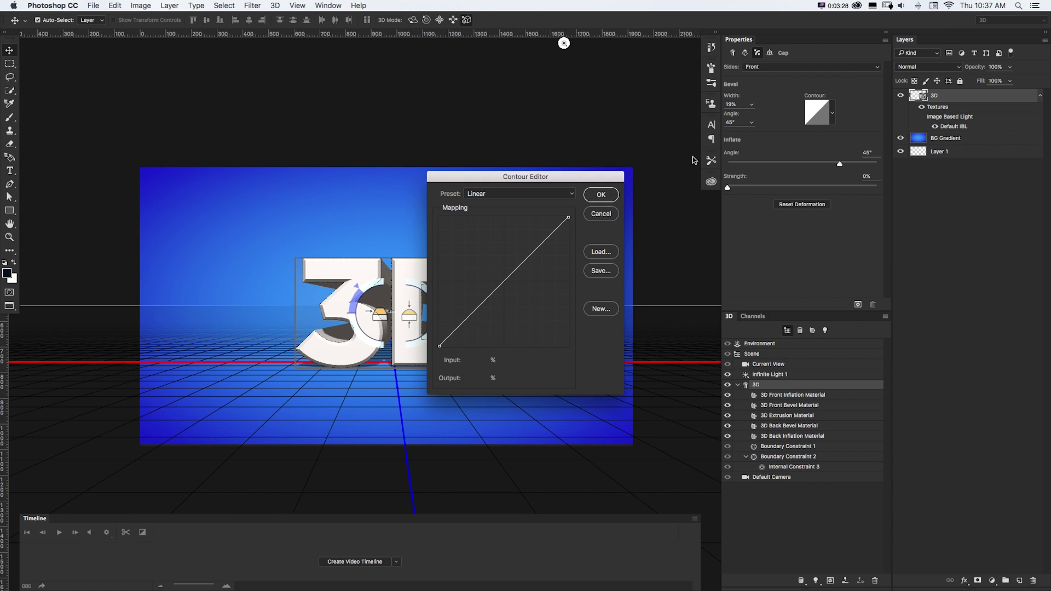
drag(577, 178, 690, 191)
click(647, 207)
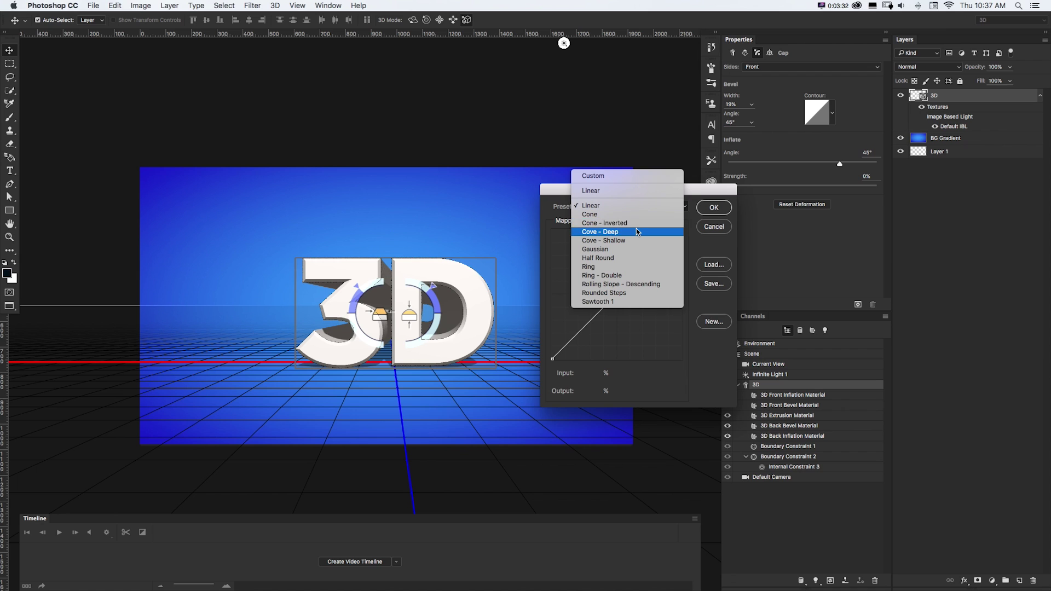
click(637, 226)
click(714, 208)
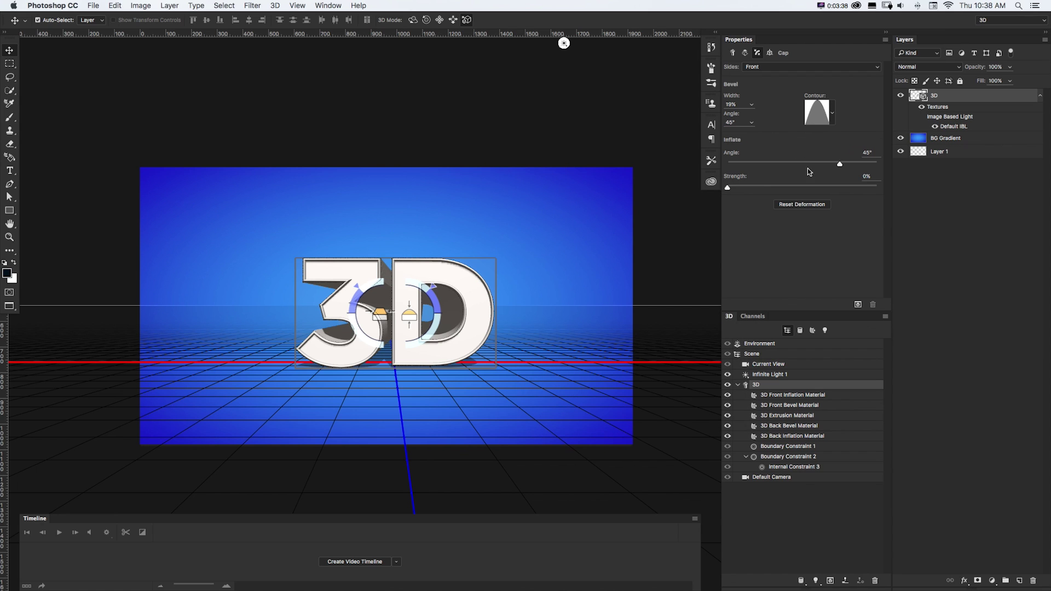
drag(752, 104, 751, 119)
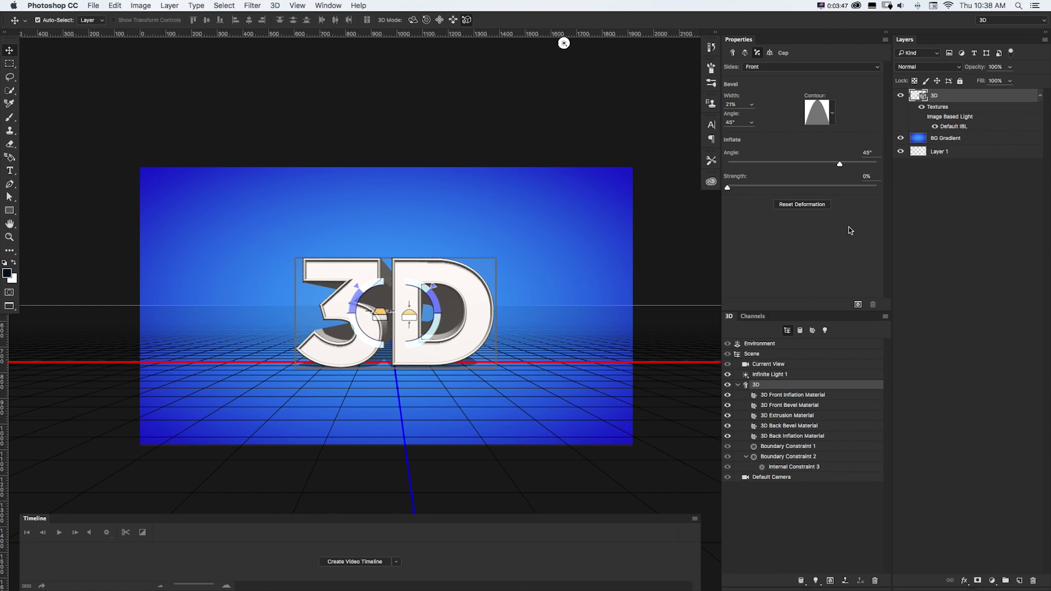
click(859, 305)
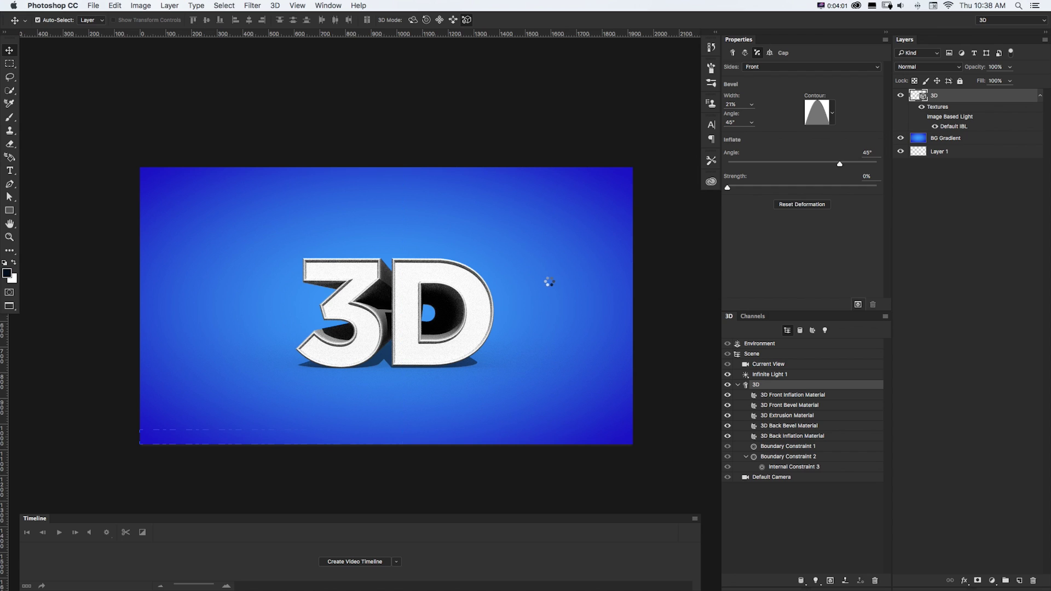
Set the reflection of all five text materials, from front inflation to back inflation, to 34% and render the text
click(785, 395)
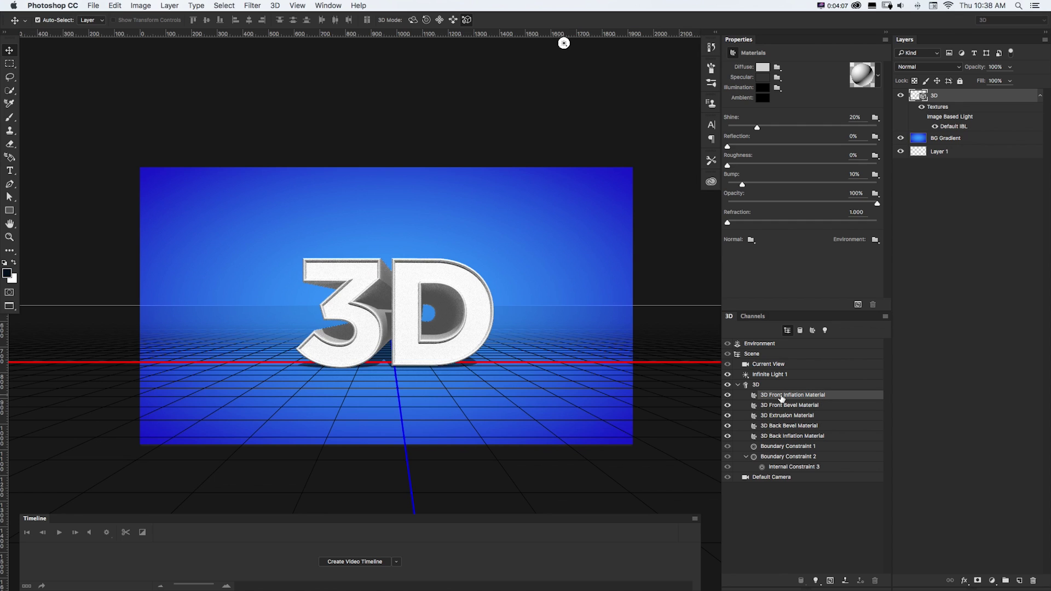
click(780, 416)
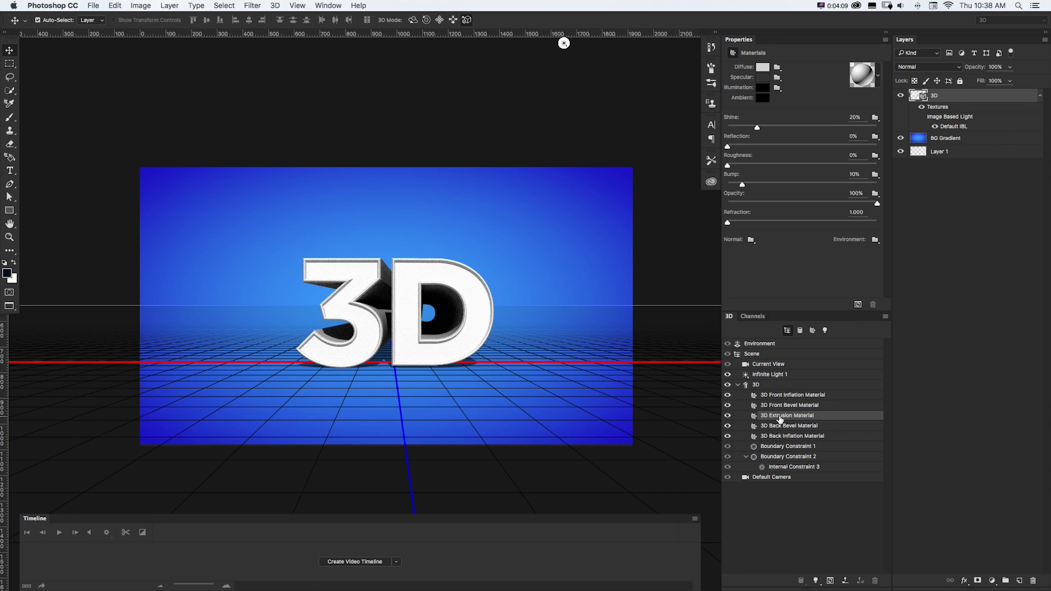
click(782, 395)
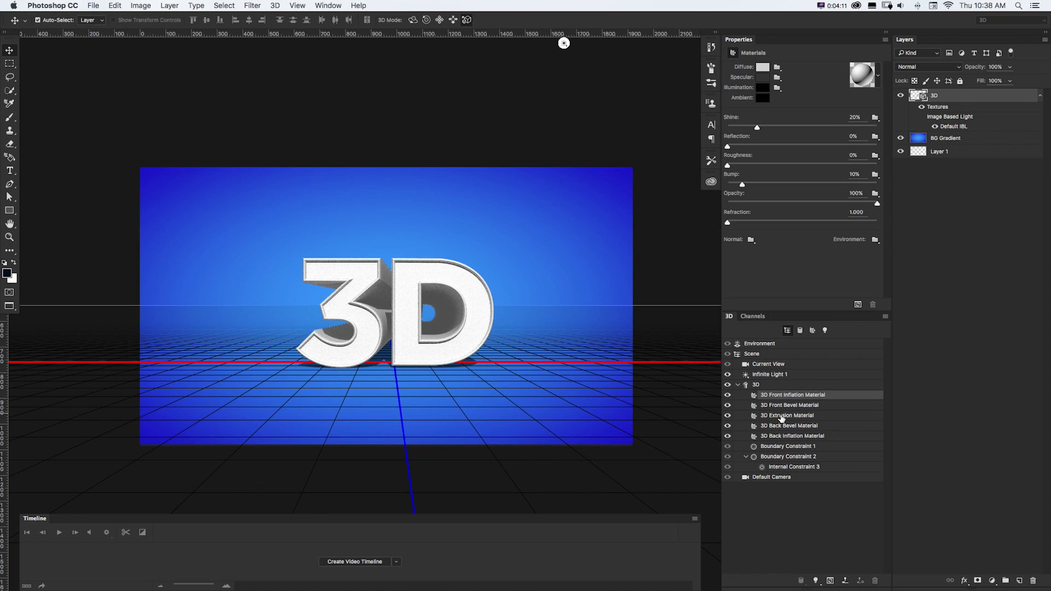
shift+click(782, 436)
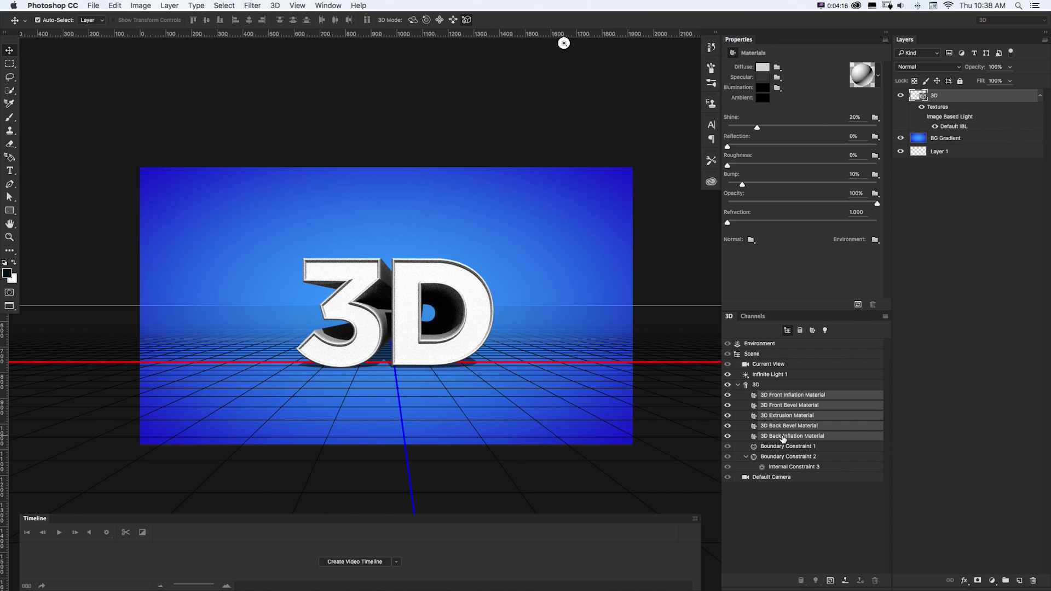
drag(728, 147, 778, 146)
click(859, 305)
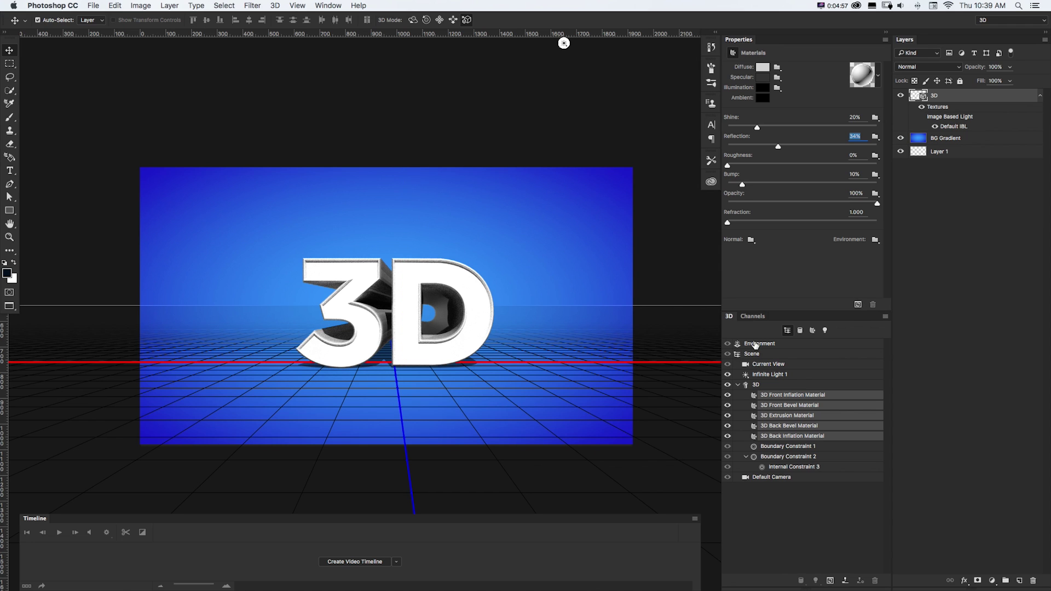
Rotate the environment's image-based light slightly and start creating a new texture for it
click(756, 344)
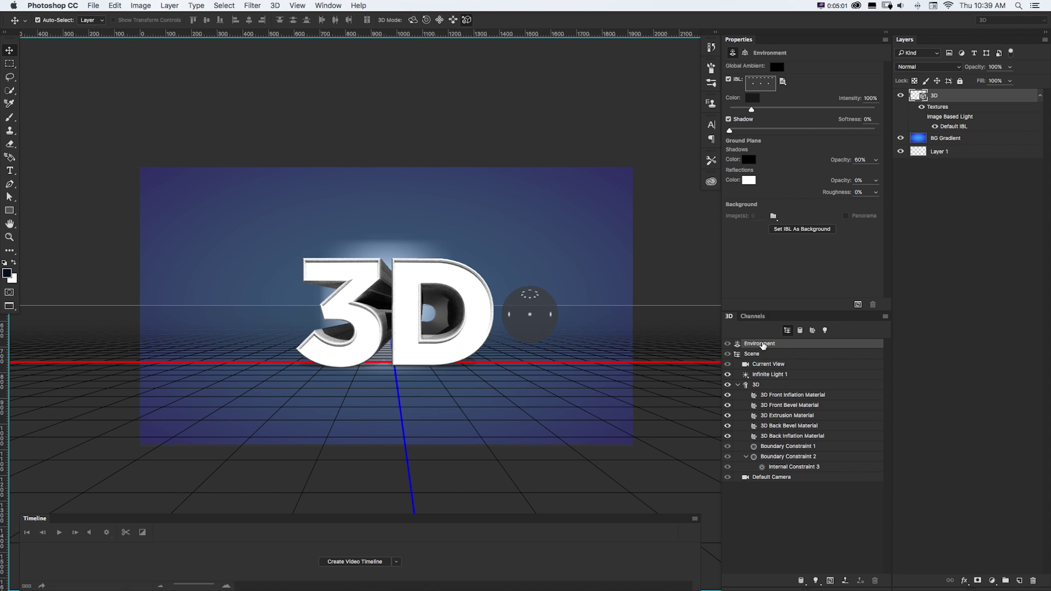
mouse_move(530, 314)
mouse_down()
mouse_move(517, 317)
mouse_move(529, 310)
mouse_up()
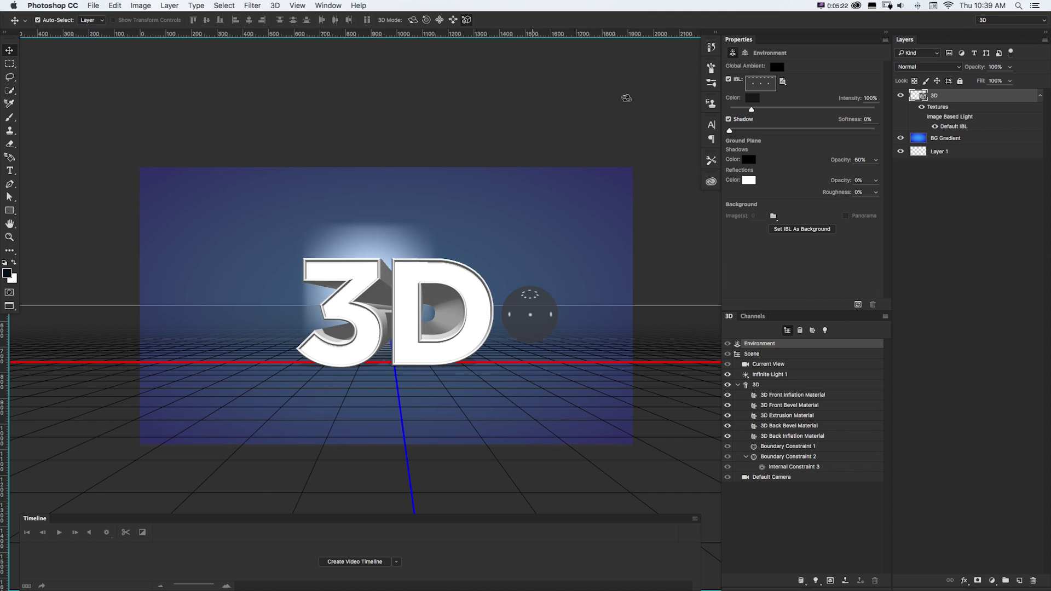
click(783, 83)
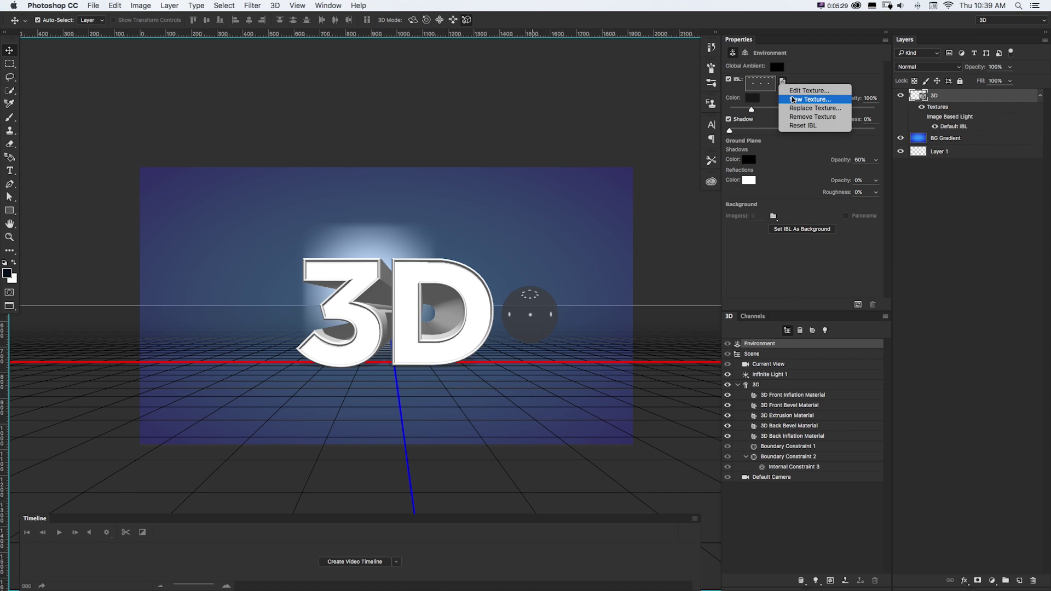
click(791, 100)
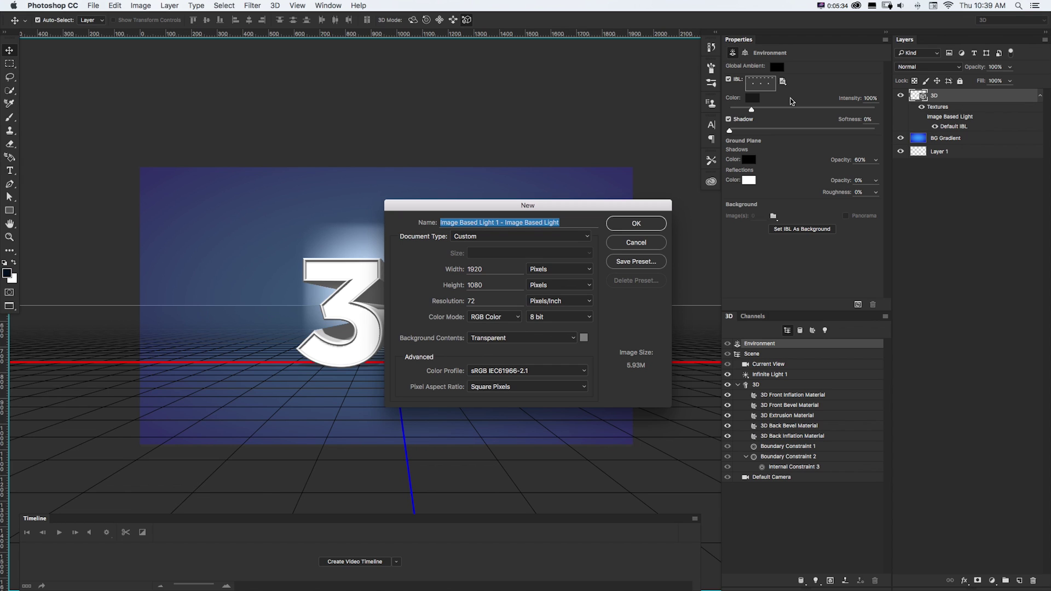
drag(567, 212, 598, 212)
Switch to Finder and preview the 360° images in the _Maps_2K folder, from Beach_Mandalay_Bay_01_2K.JPG through Entryway_Pillars_2K.JPG
key(super+Tab)
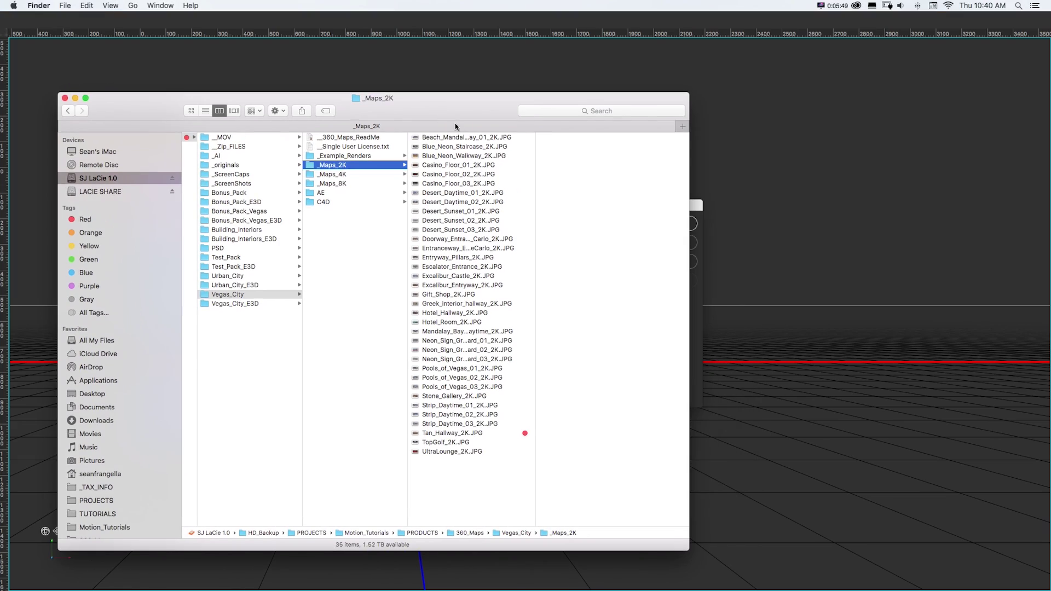
click(451, 137)
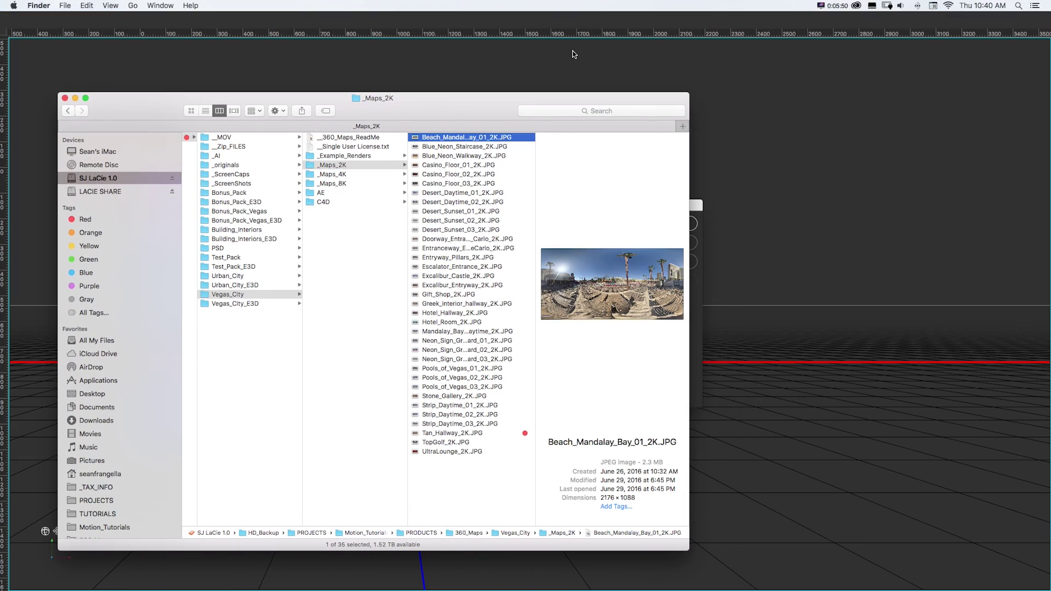
key(space)
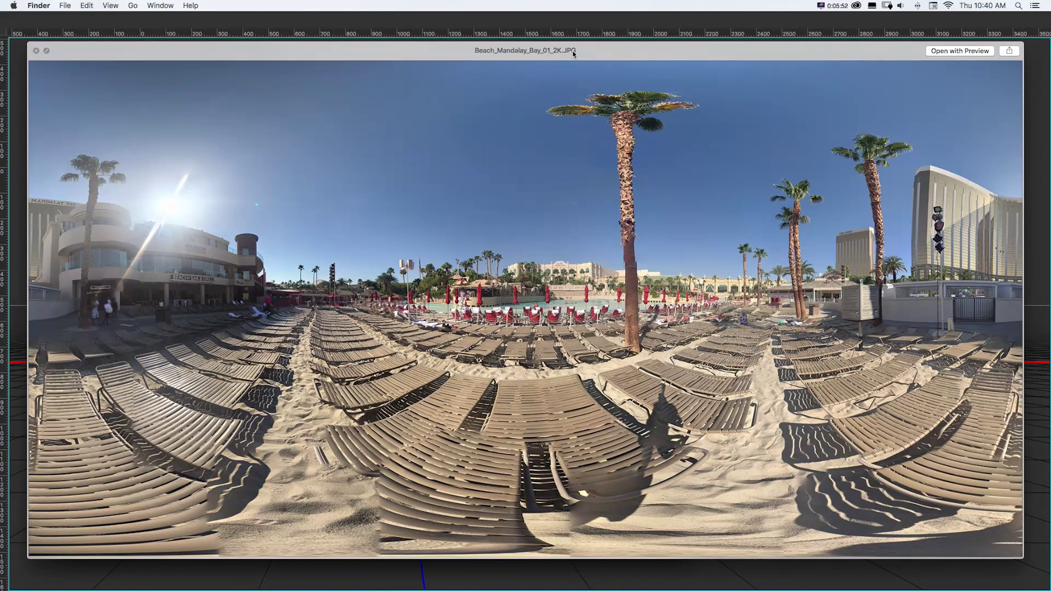
key(Down)
key(Down)
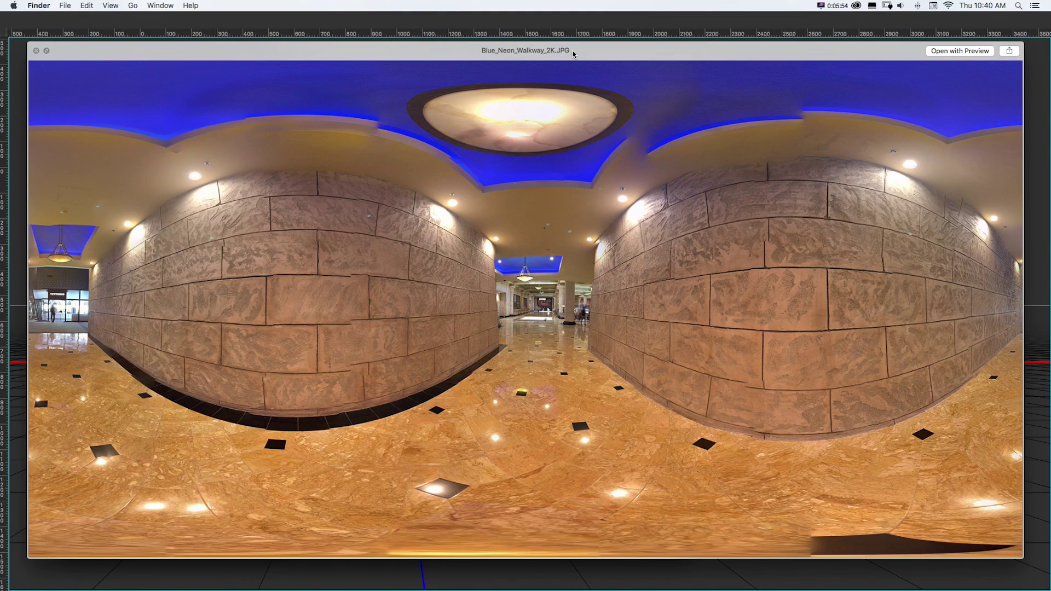
key(Down)
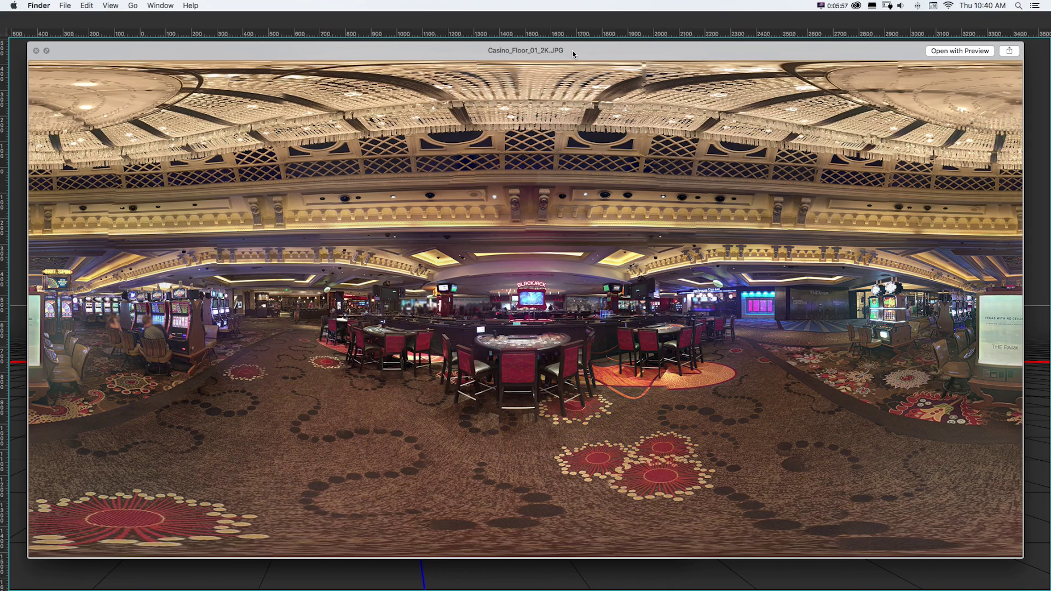
key(Down)
key(Down)
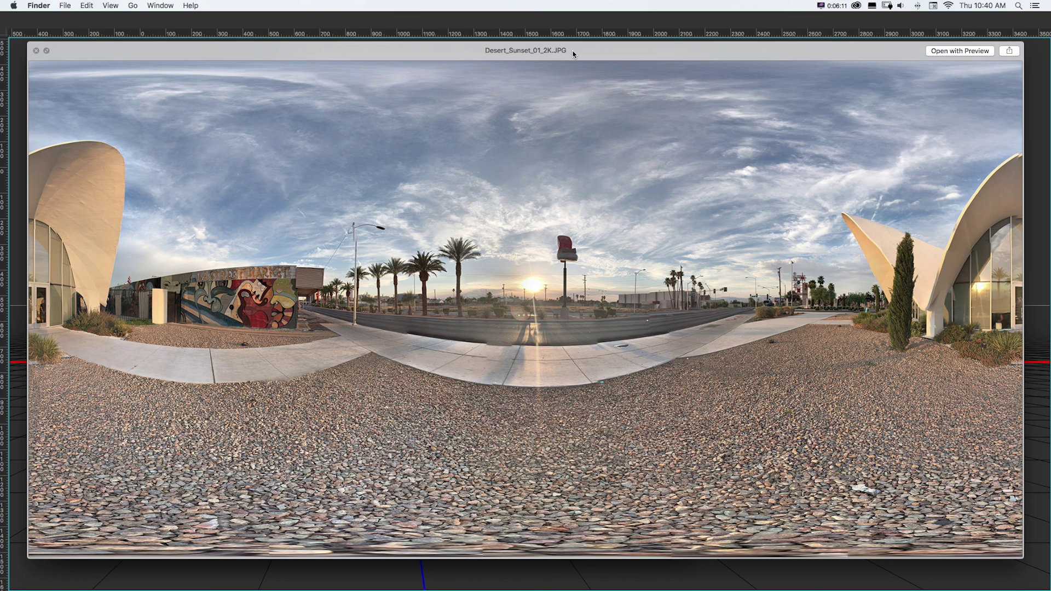
key(Down)
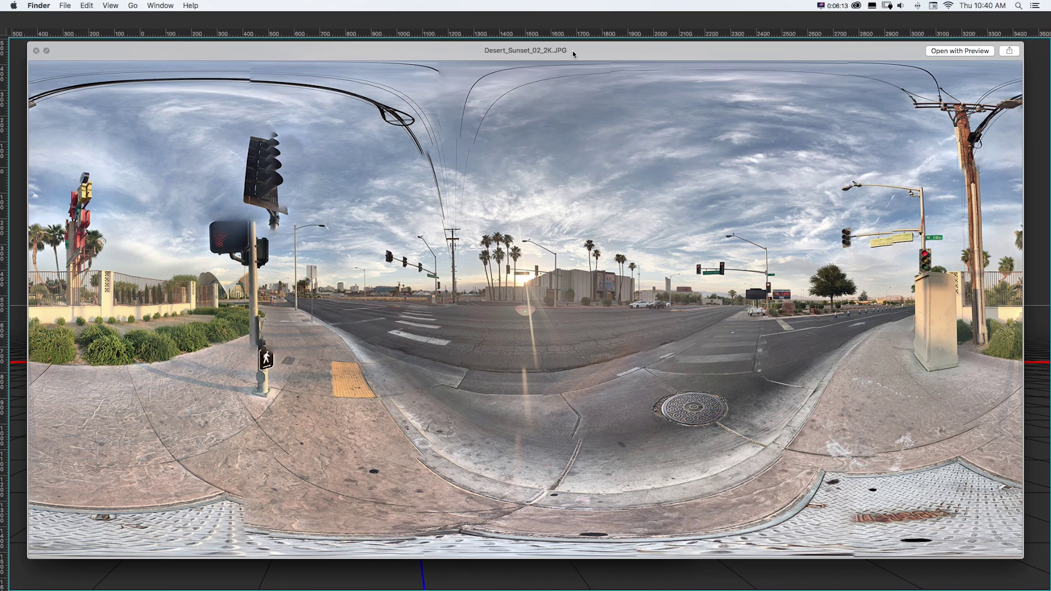
key(Down)
key(Down)
key(Down)
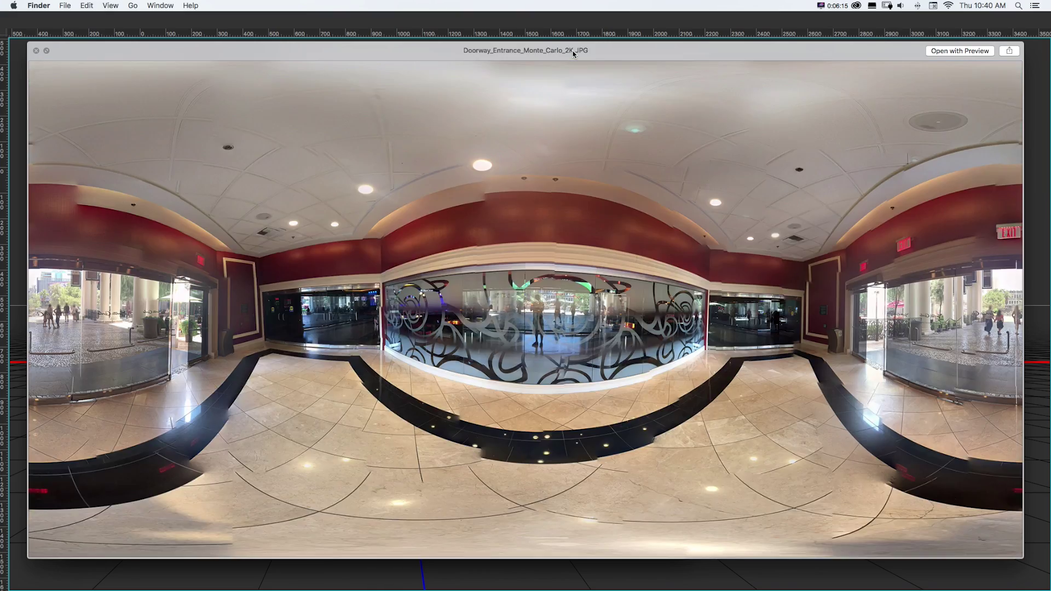
key(Down)
key(space)
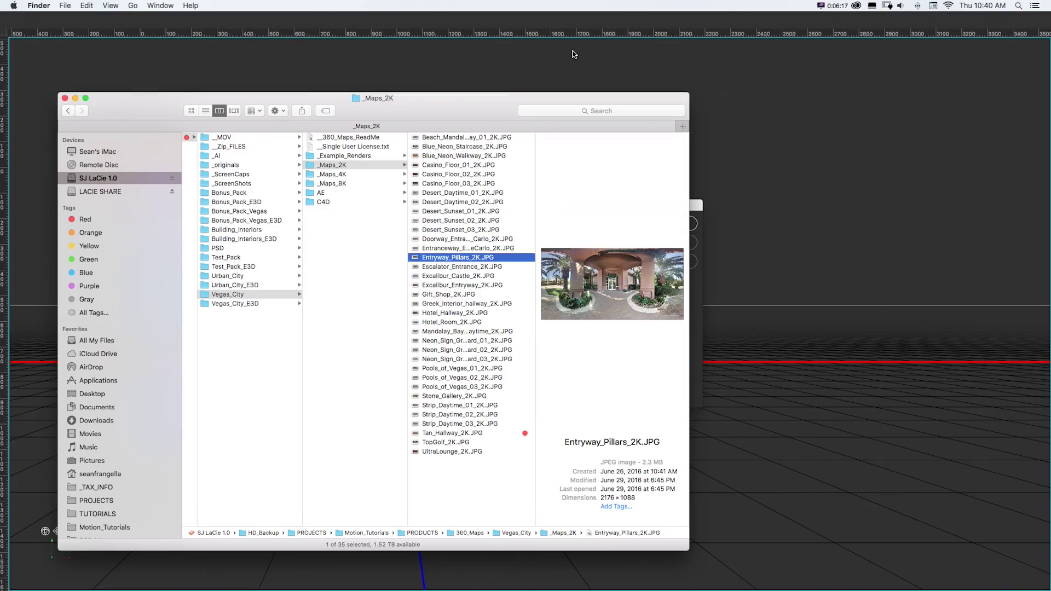
Switch to Safari and look through the 360° Environment Maps packs in the Motion Tutorials store
key(super+Tab)
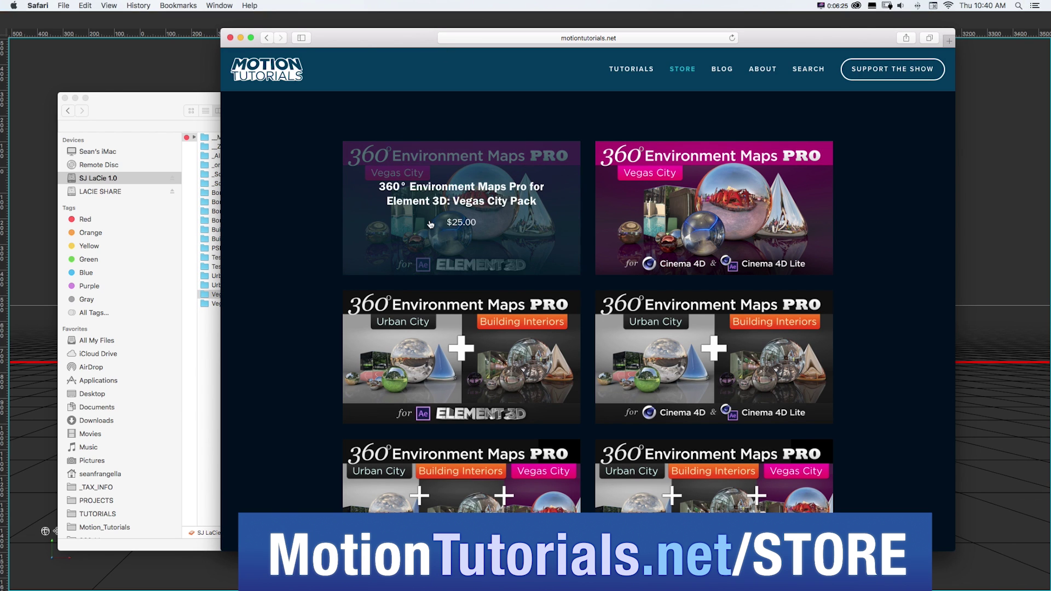
scroll(317, 246, down, 1)
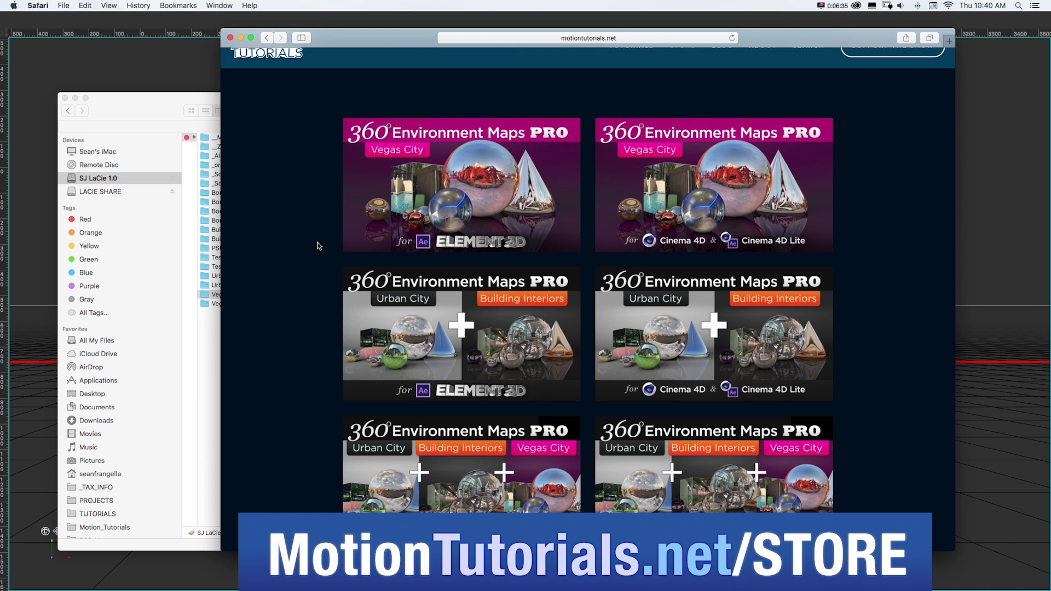
scroll(350, 263, down, 8)
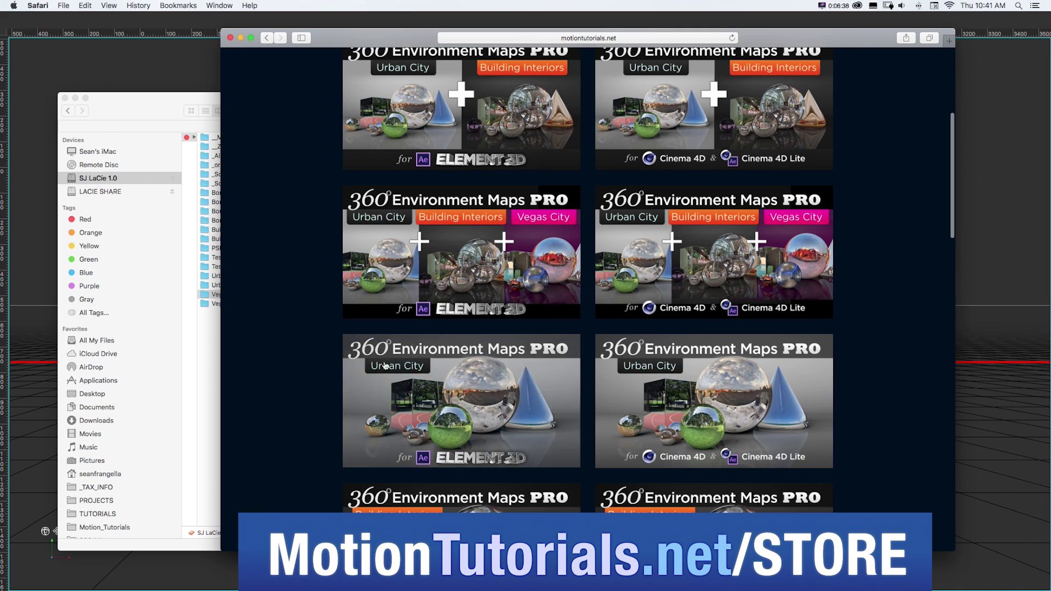
Browse the Urban City, Building Interiors and Vegas City environment map packs in the store and minimize the browser window
scroll(391, 370, down, 1)
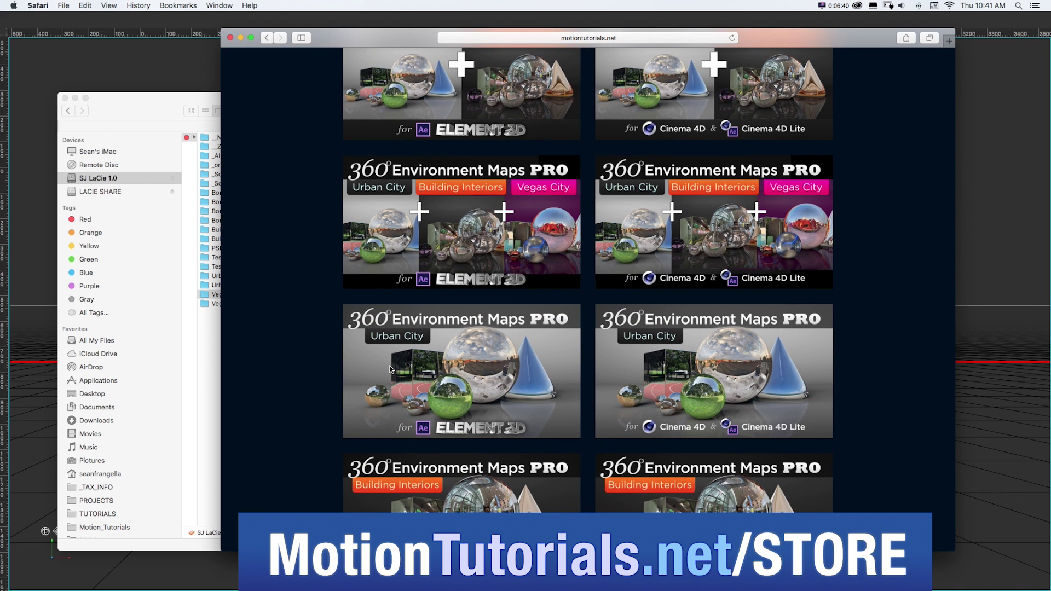
scroll(391, 370, up, 5)
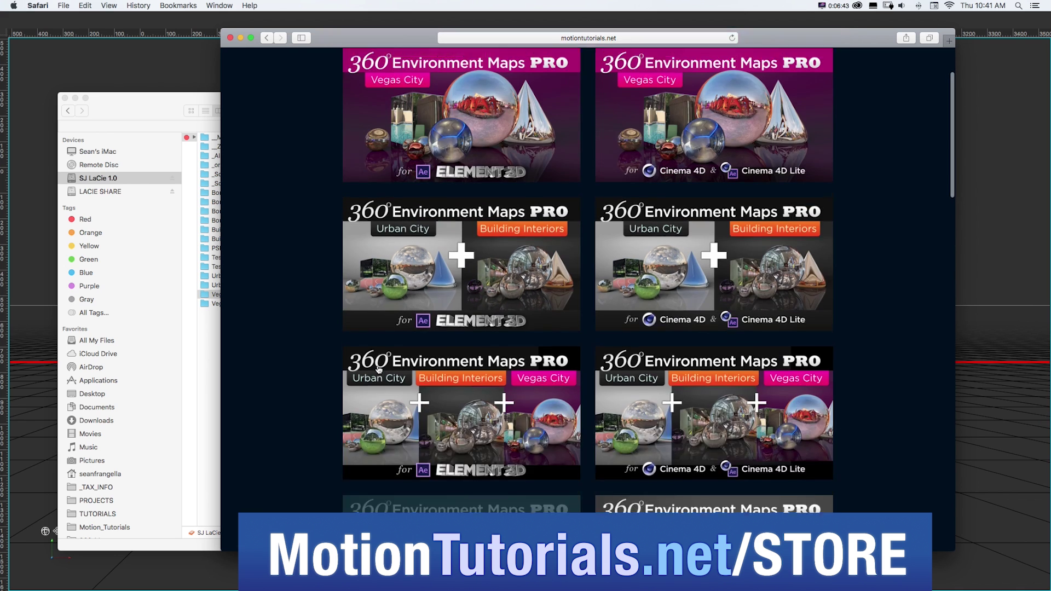
scroll(376, 366, down, 4)
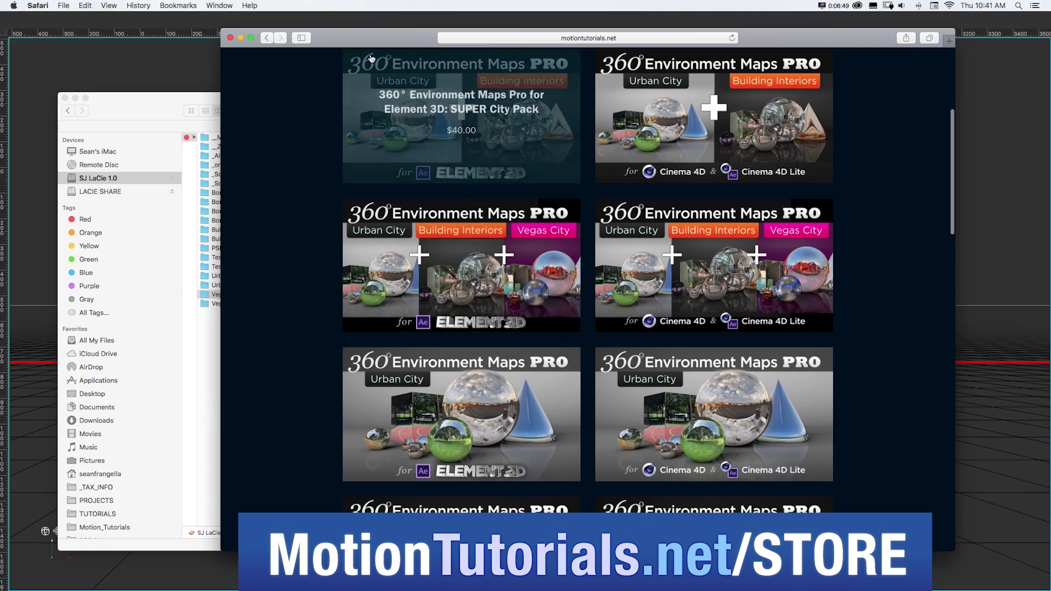
key(cmd+m)
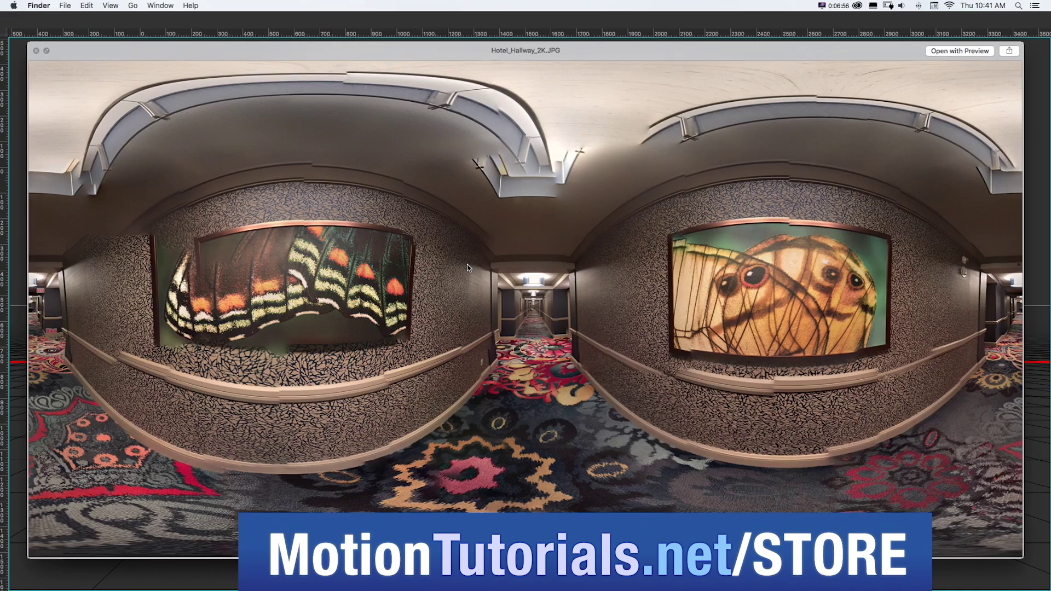
Preview the _Maps_2K images in Finder from Hotel_Hallway_2K.JPG through Neon_Sign_Graveyard_02_2K.JPG and close the preview
key(Down)
key(Down)
key(Down)
key(Down)
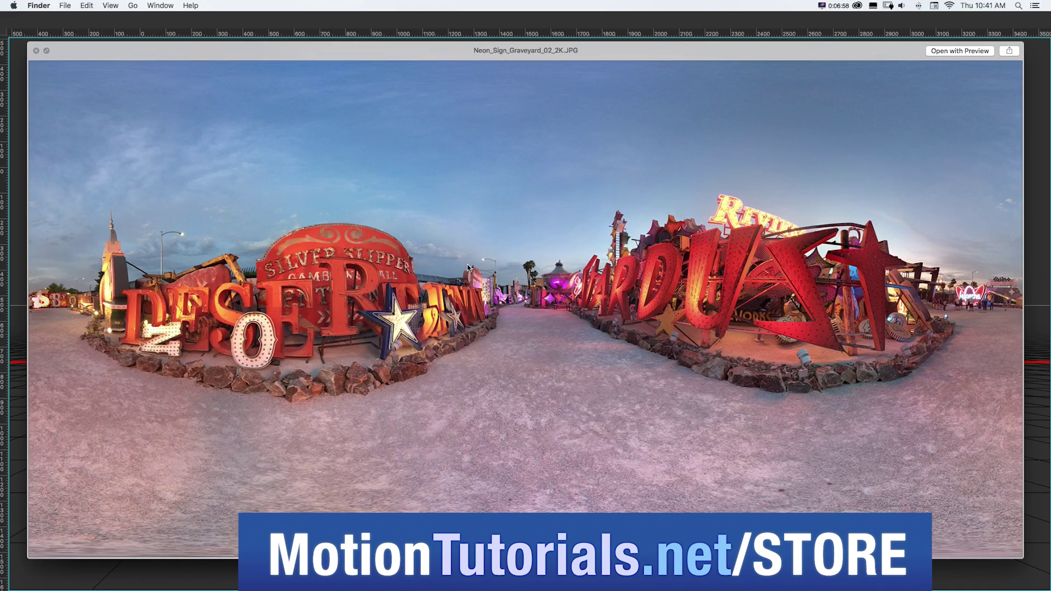
key(space)
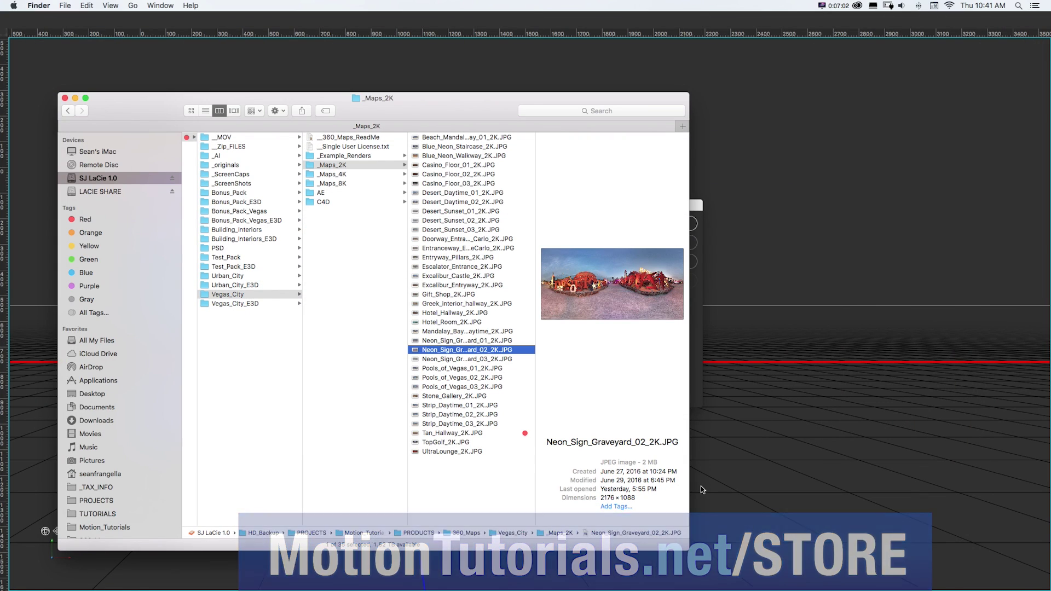
Switch to Photoshop and set the new image-based light texture's size to 2176 × 1088 pixels
key(super+Tab)
click(417, 305)
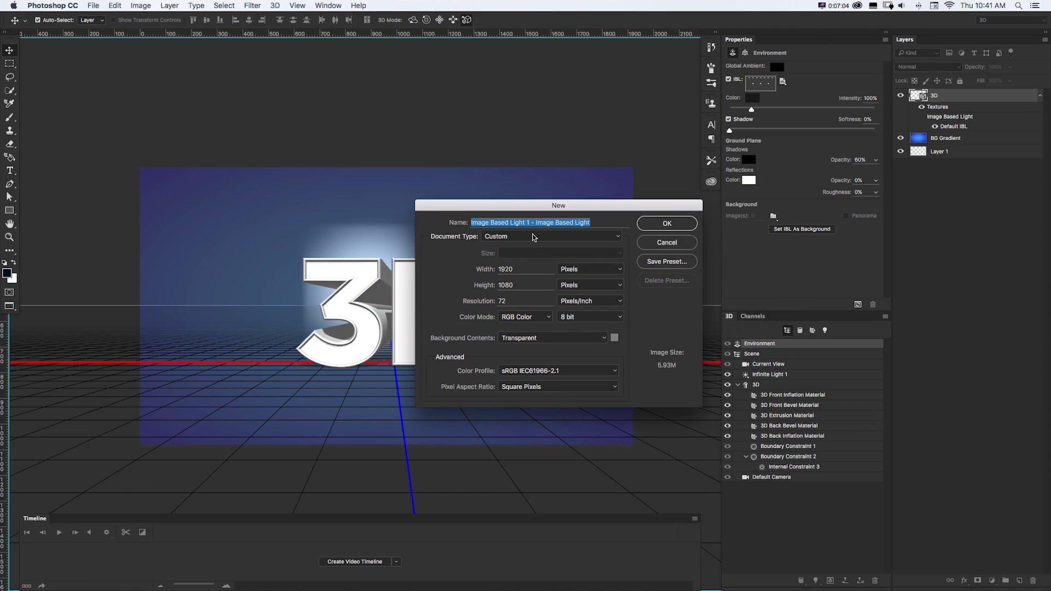
key(Tab)
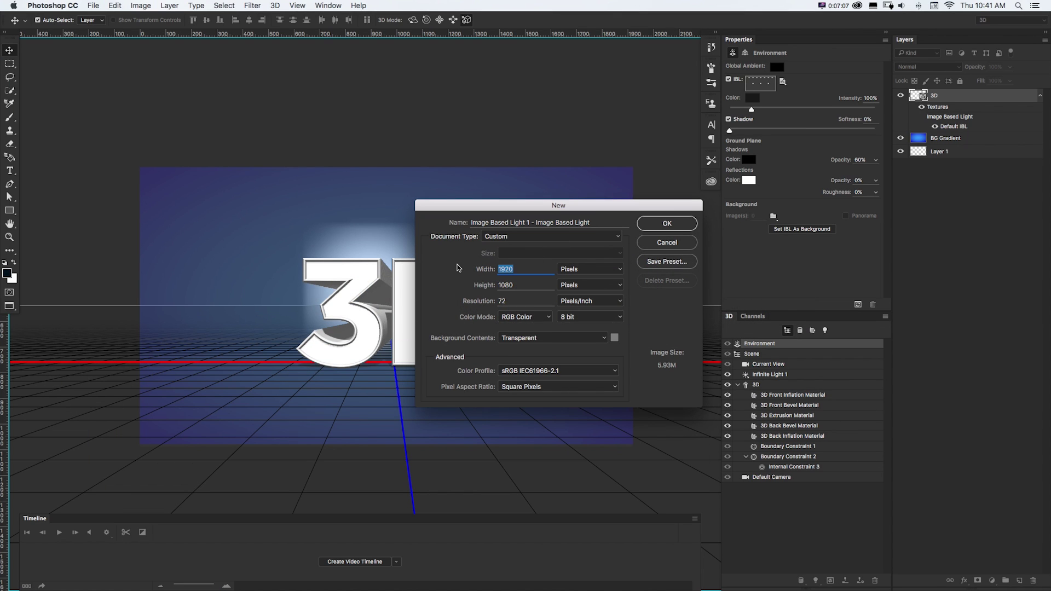
text(2176)
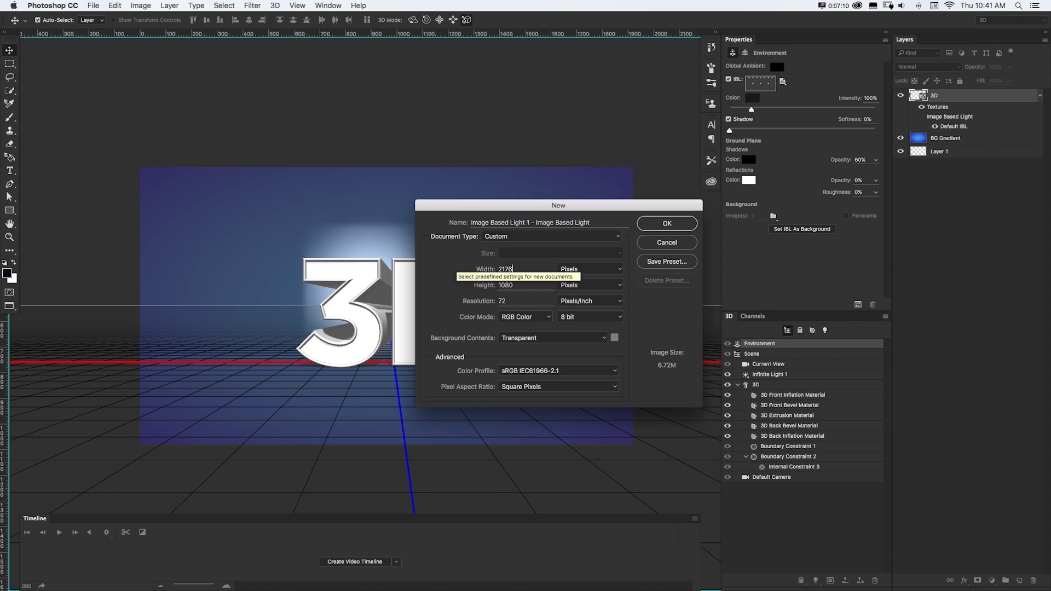
key(Tab)
text(1088)
Switch to Finder and look at the map resolution folders from _Maps_8K back to _Maps_2K
key(super+Tab)
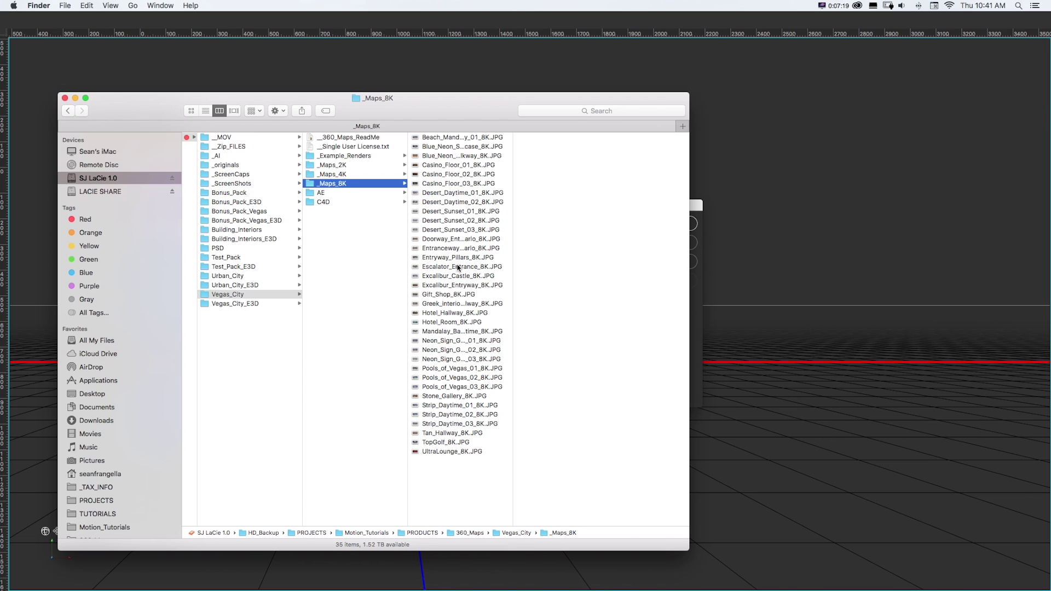
key(Up)
key(Up)
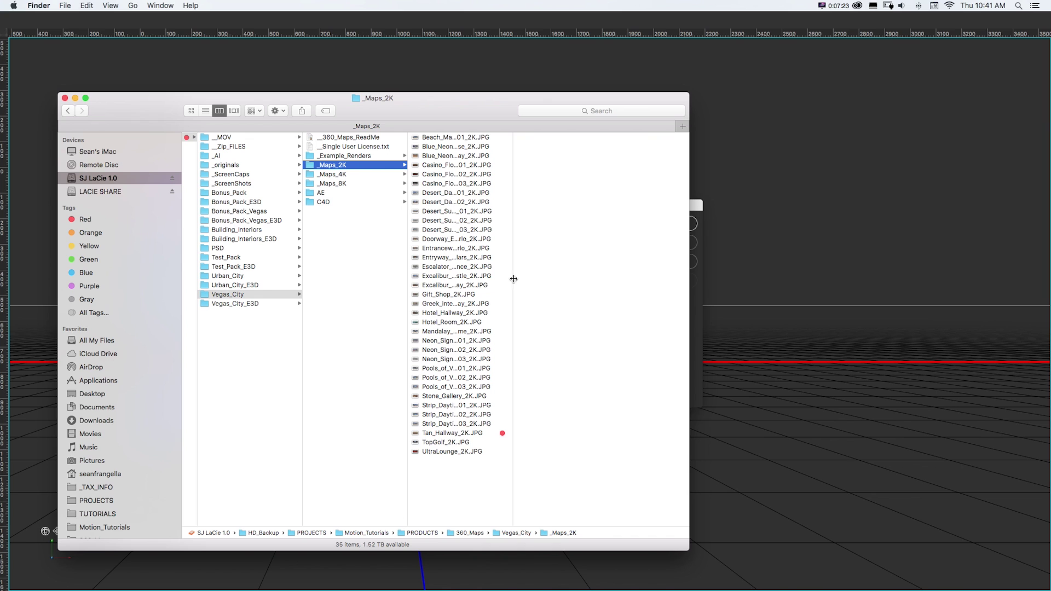
Switch back to Photoshop, create the new image-based light texture and open it for editing
click(725, 207)
click(660, 224)
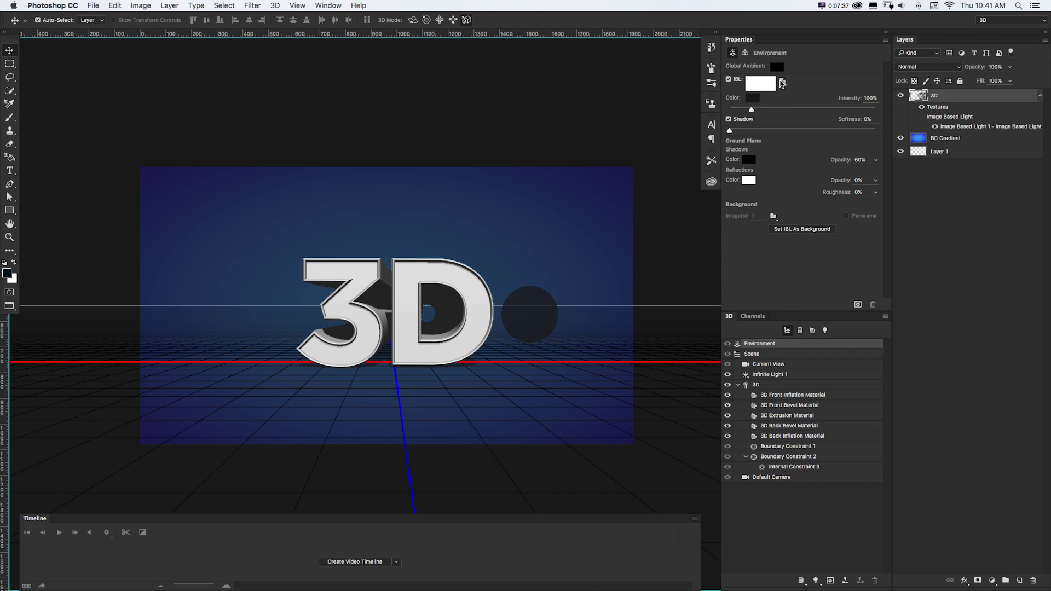
click(781, 83)
click(785, 87)
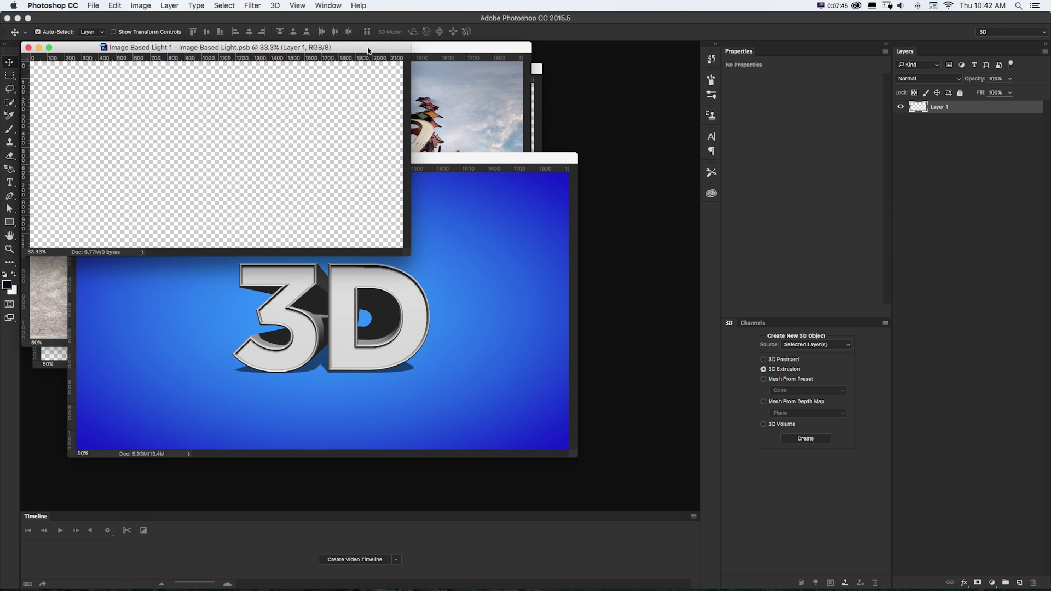
Move the texture and Ps_3D_Text_03.psd windows apart and bring the texture document to the front
drag(368, 51, 631, 297)
drag(534, 163, 483, 110)
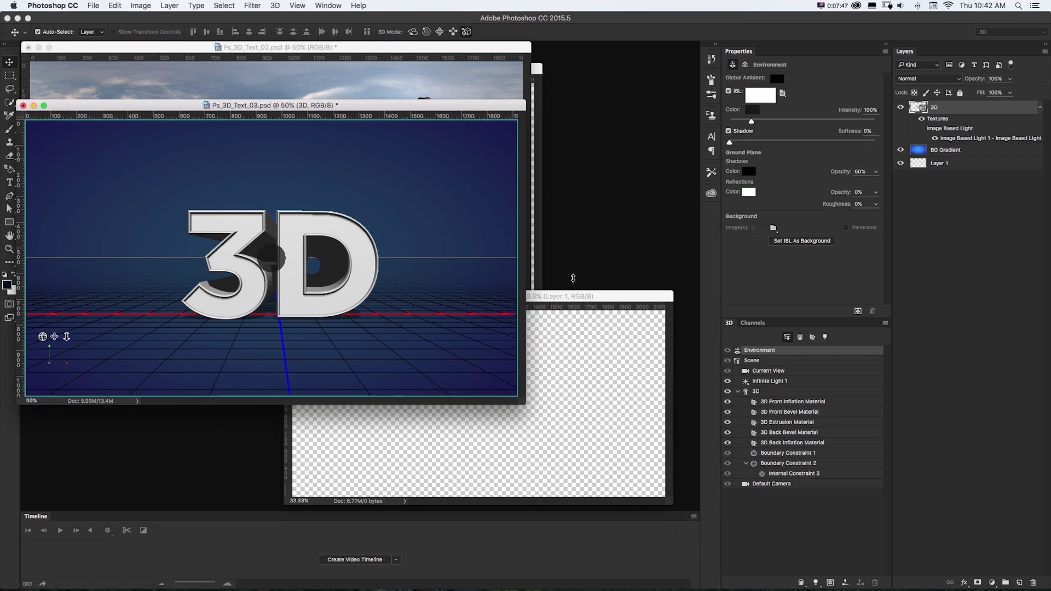
click(575, 298)
key(super+s)
Switch to Finder, open Neon_Sign_Graveyard_02_2K.JPG in Photoshop, copy the whole image and close it
key(super+Tab)
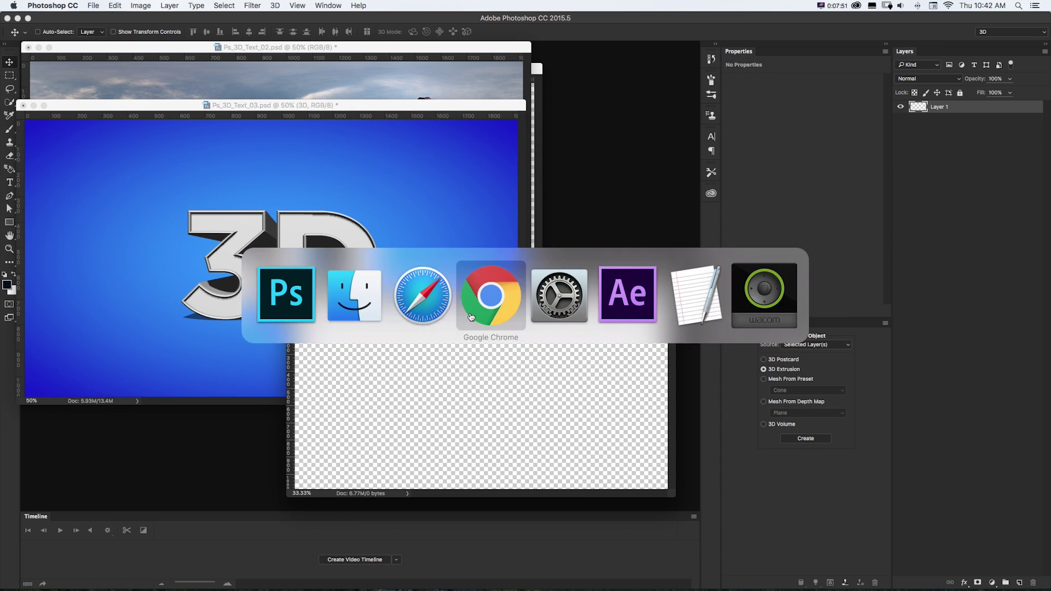
click(343, 312)
click(443, 340)
click(429, 350)
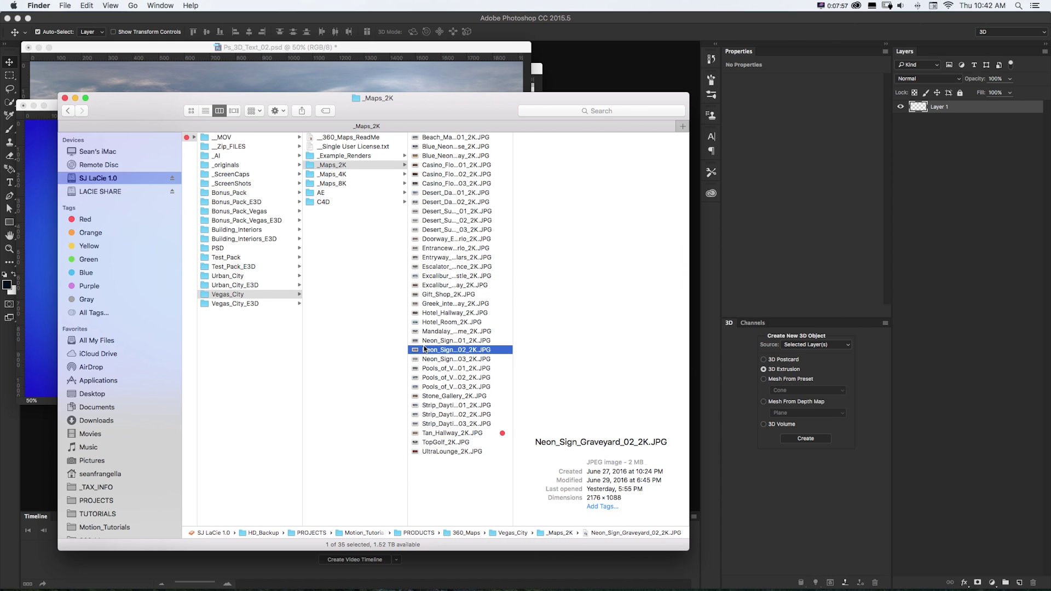
drag(429, 350, 509, 586)
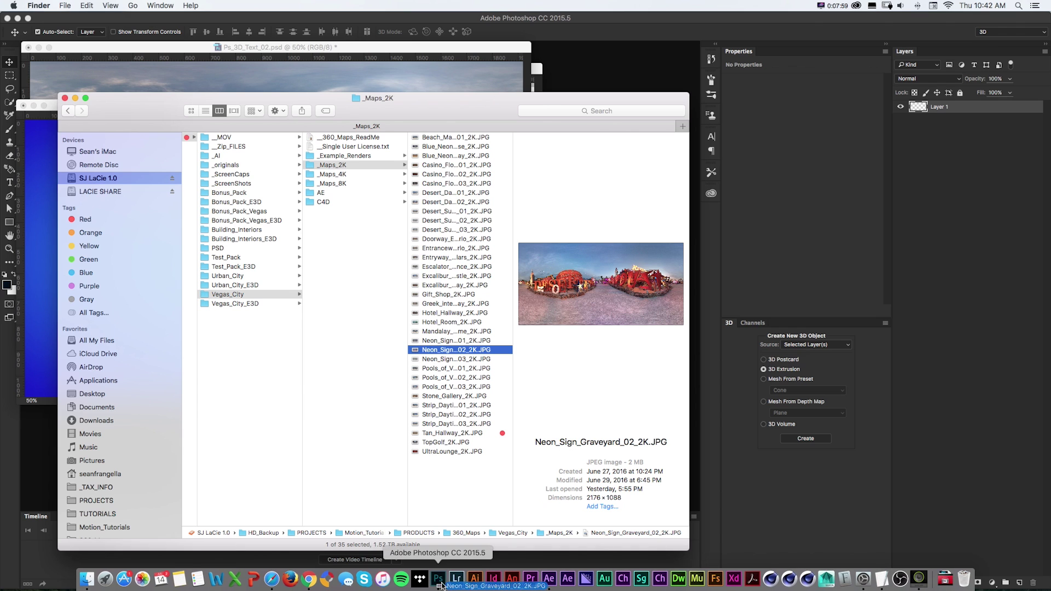
key(super+a)
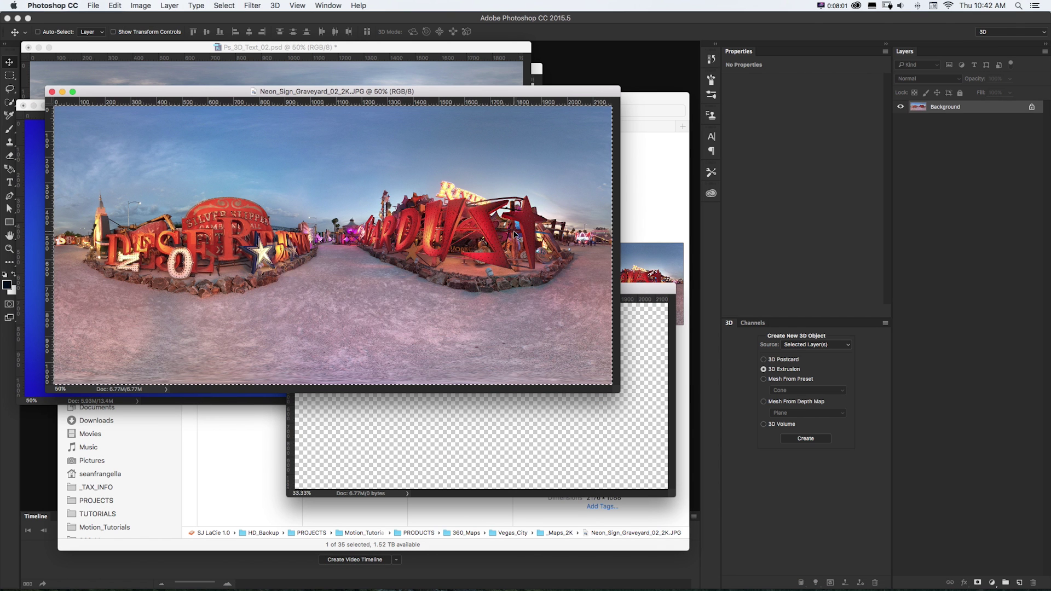
key(super+c)
key(super+w)
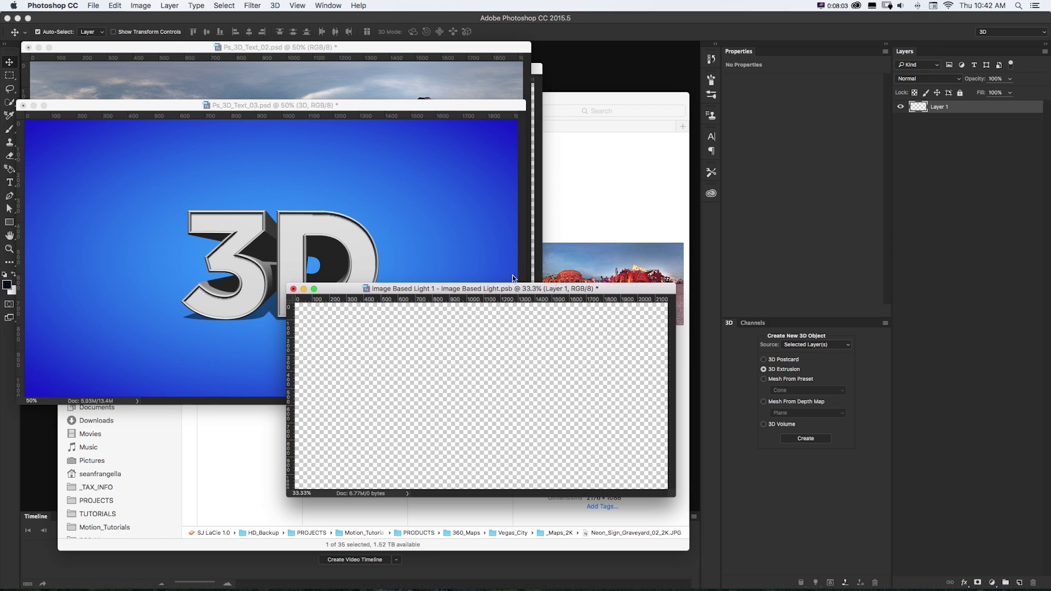
Paste the copied sign image into the image-based light texture, save it and render the text in Ps_3D_Text_03.psd
key(super+v)
key(super+s)
click(443, 212)
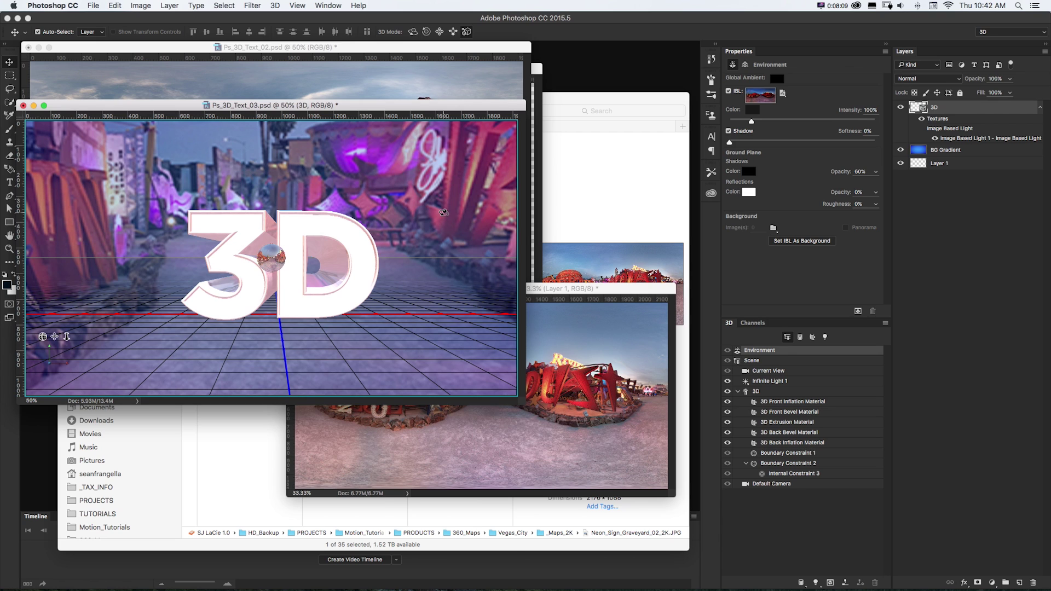
key(alt+shift+super+r)
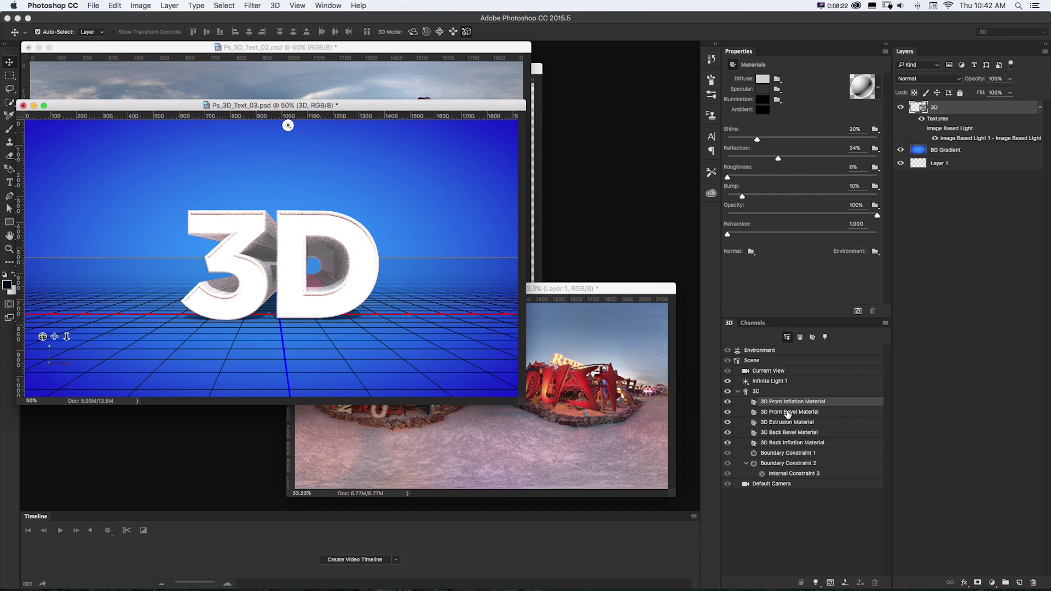
Set the diffuse color of all five text materials to a blue of RGB 67, 74, 171 and render the text
click(767, 392)
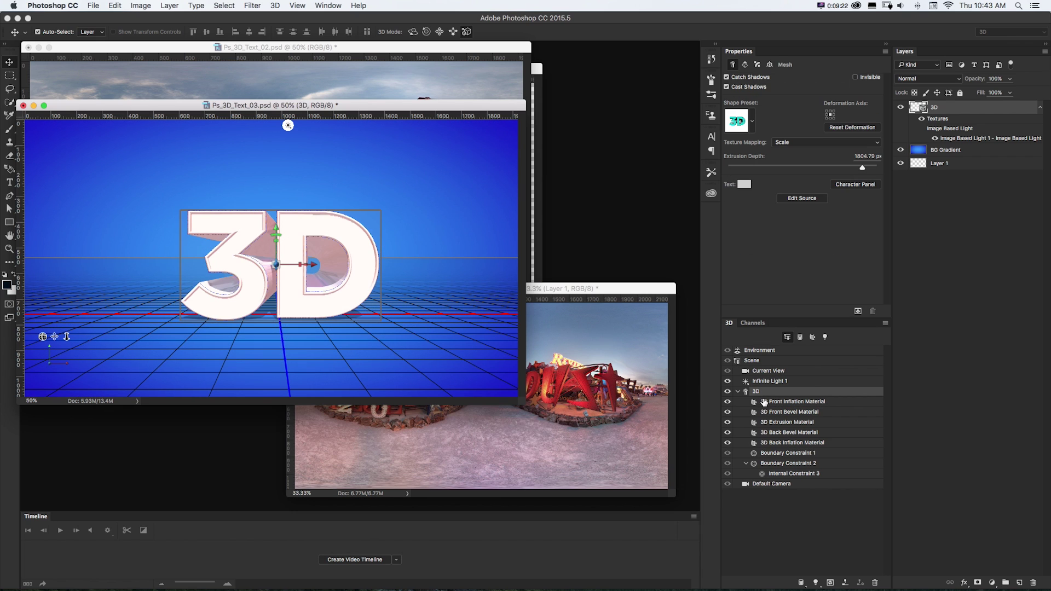
click(767, 402)
shift+click(774, 443)
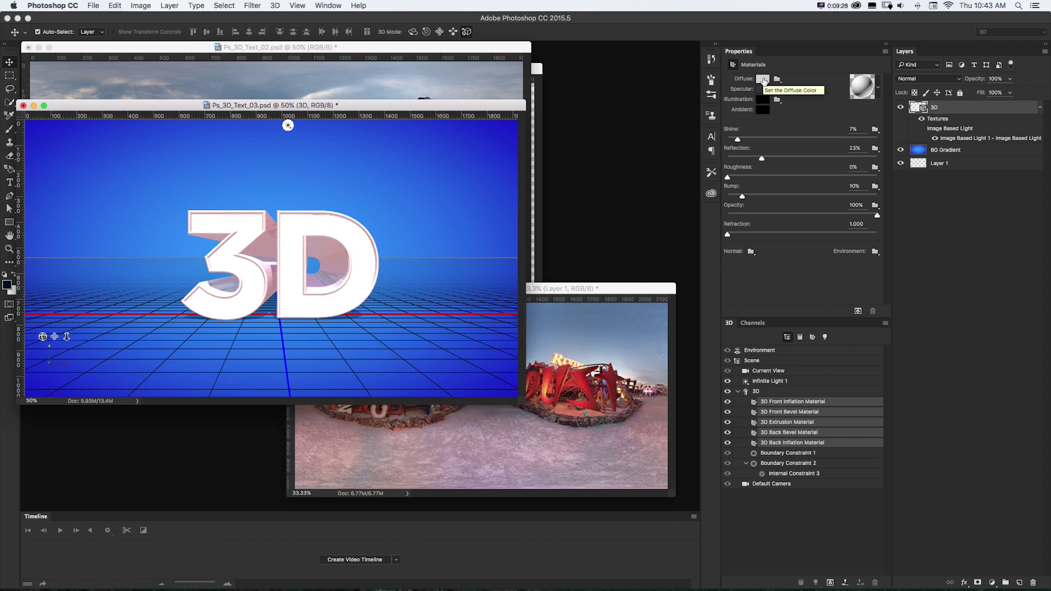
click(764, 81)
click(560, 337)
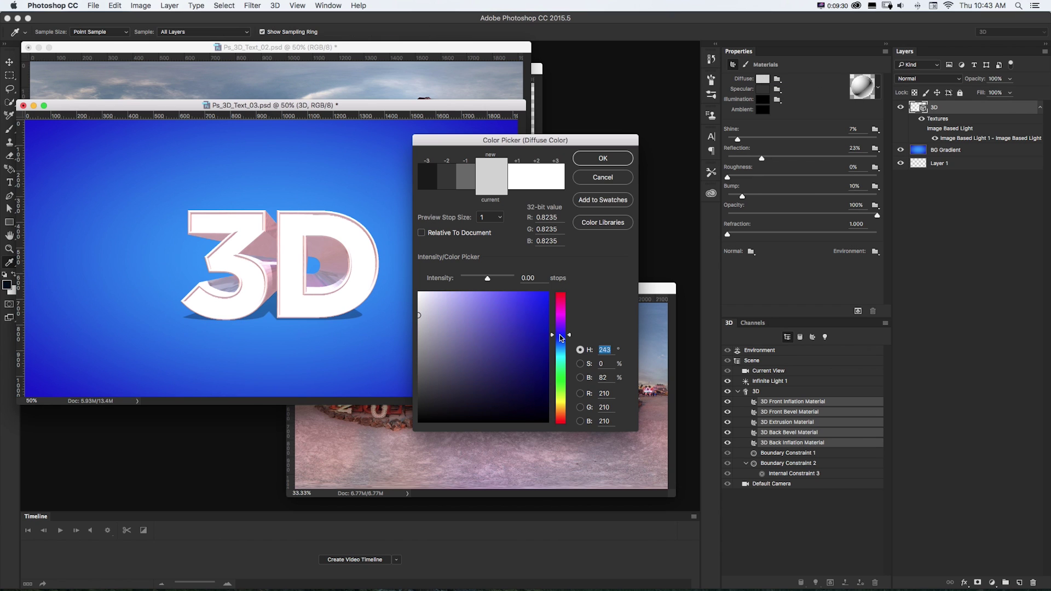
drag(467, 316, 498, 336)
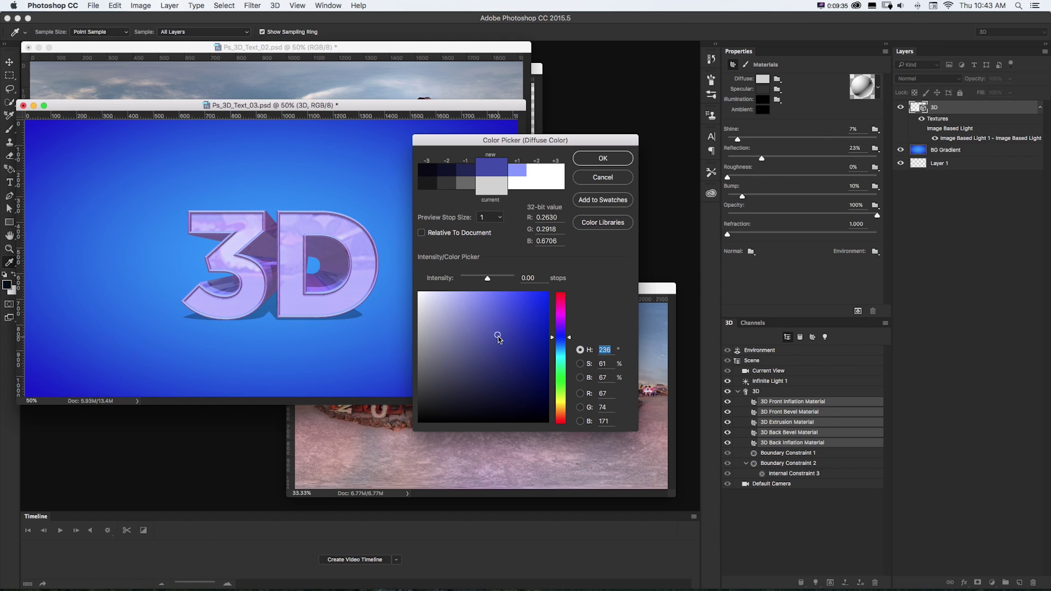
key(Return)
key(v)
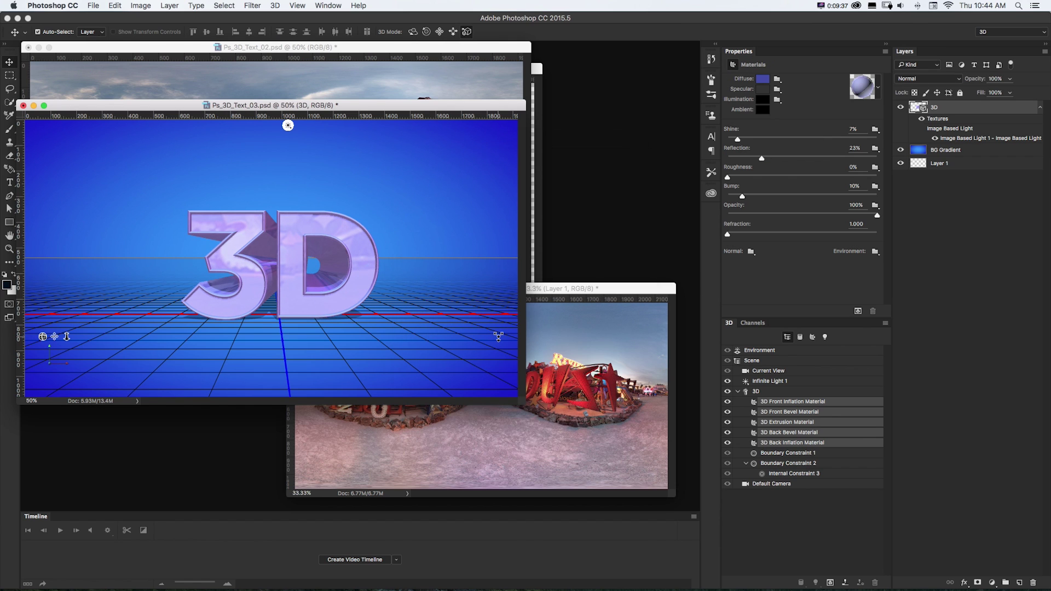
click(858, 310)
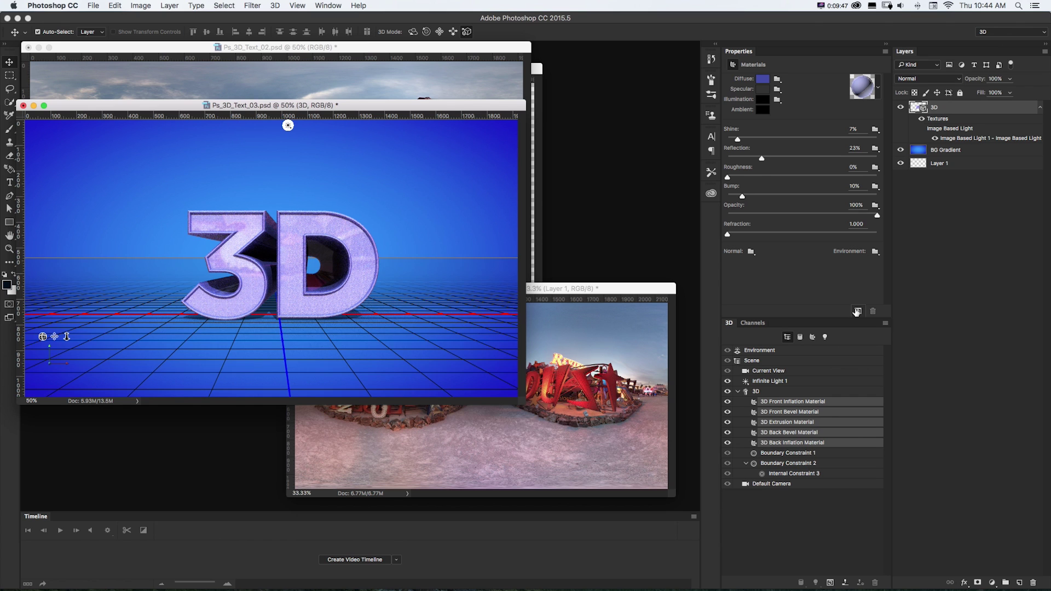
Switch to Finder, open Neon_Sign_Graveyard_03_2K.JPG in Photoshop, paste it as a new layer in the light texture and save
click(569, 287)
key(super+Tab)
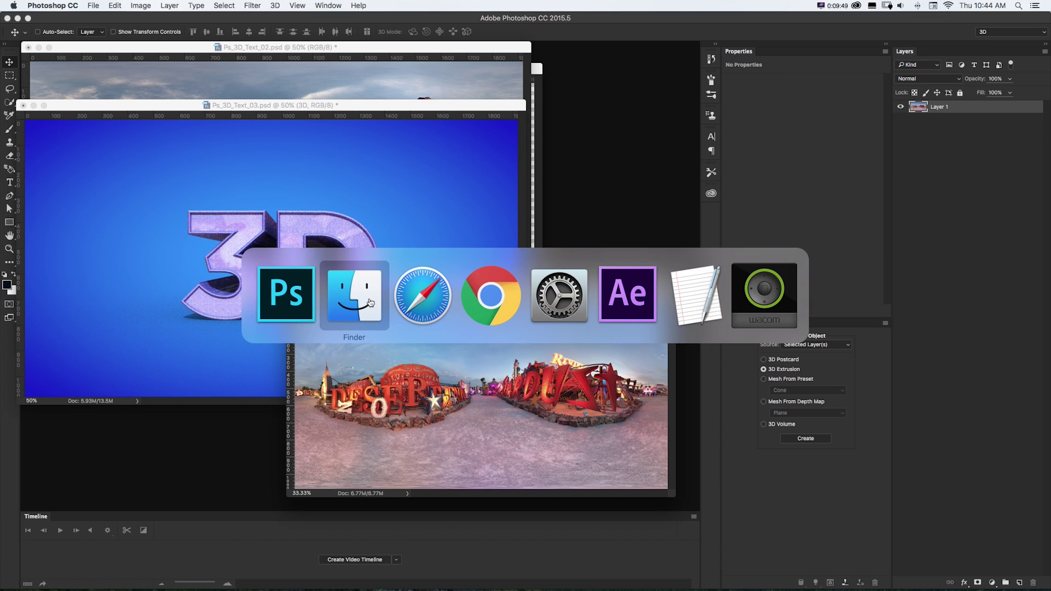
click(438, 358)
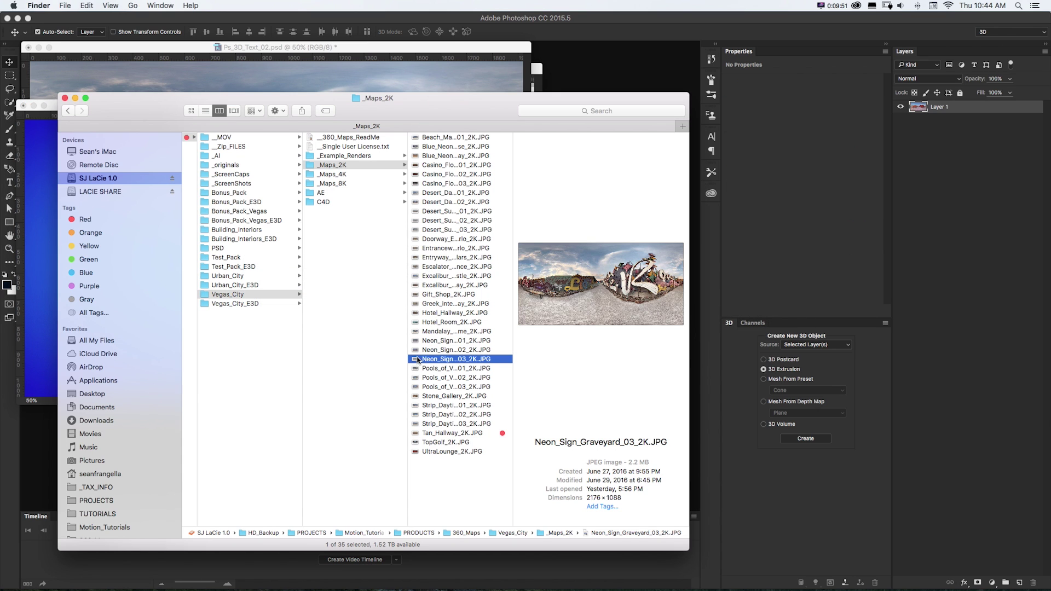
click(436, 580)
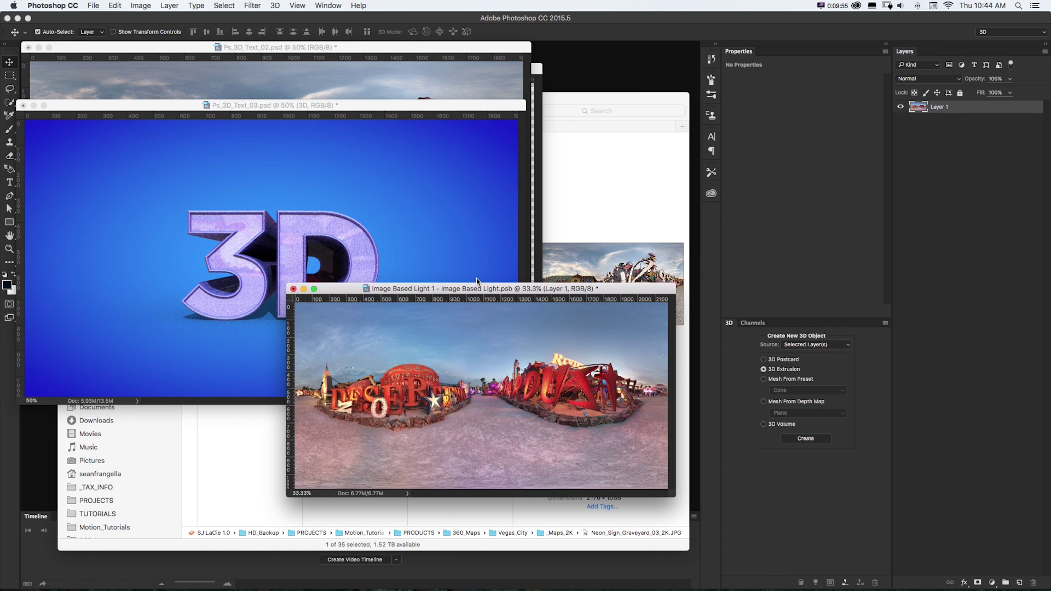
key(super+v)
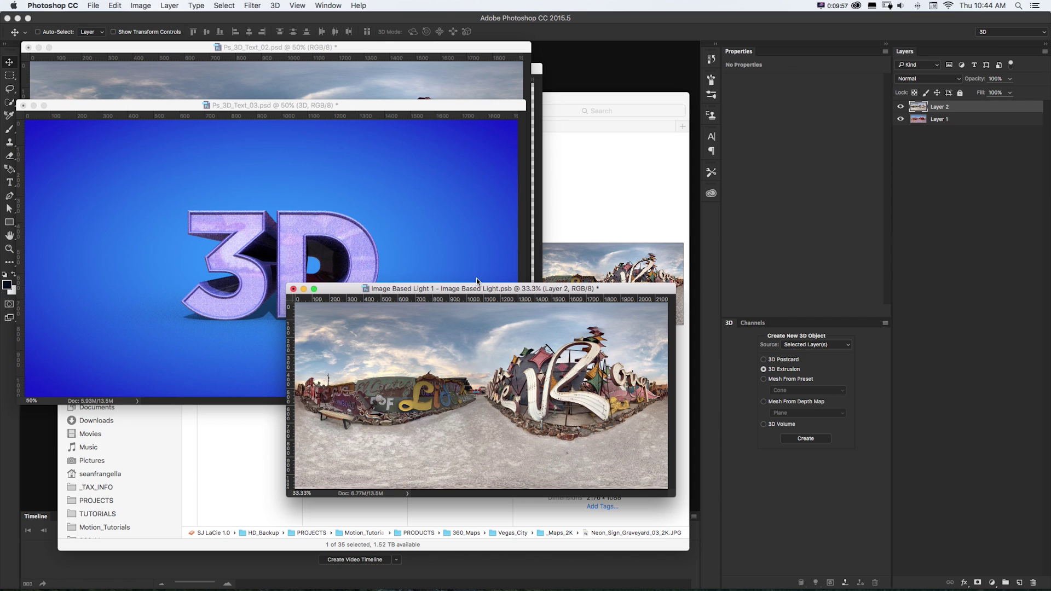
key(super+s)
Rotate the environment's image-based light slightly in Ps_3D_Text_03.psd and set the light's image as the scene background
click(440, 231)
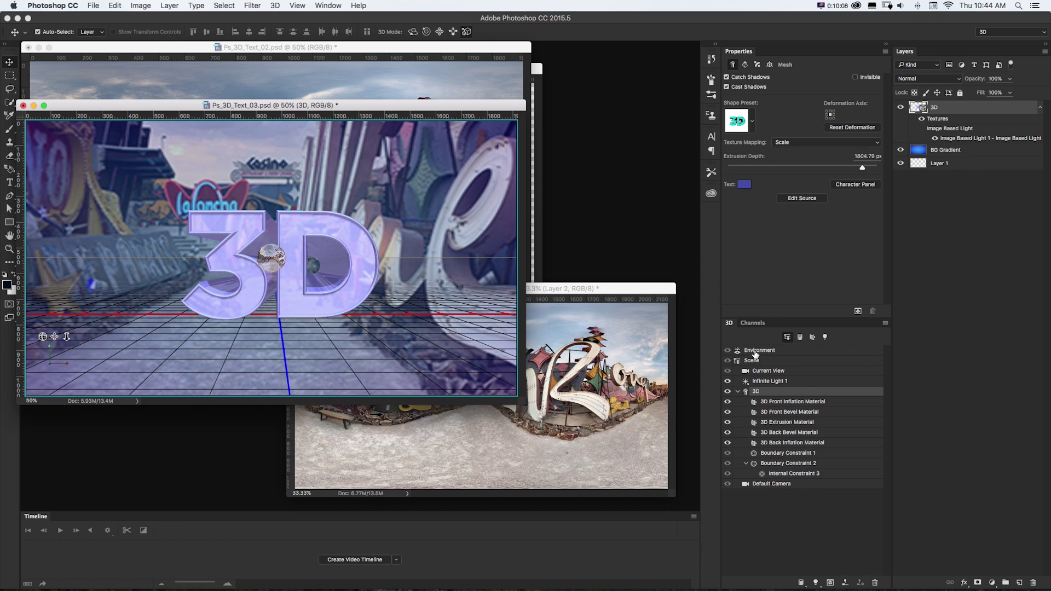
click(758, 350)
mouse_move(271, 257)
mouse_down()
mouse_move(235, 255)
mouse_move(278, 257)
mouse_up()
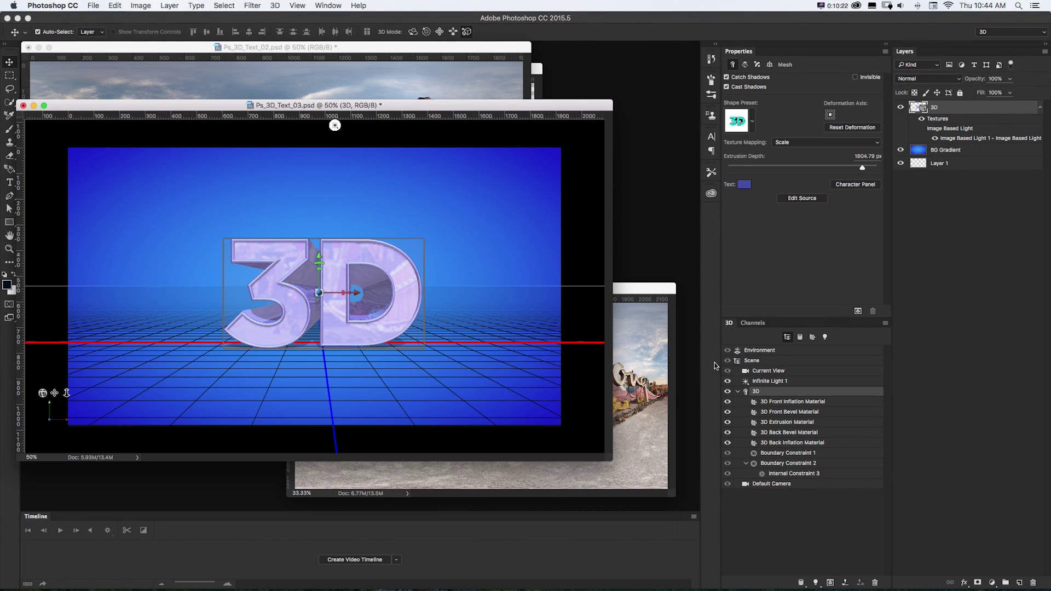
click(744, 351)
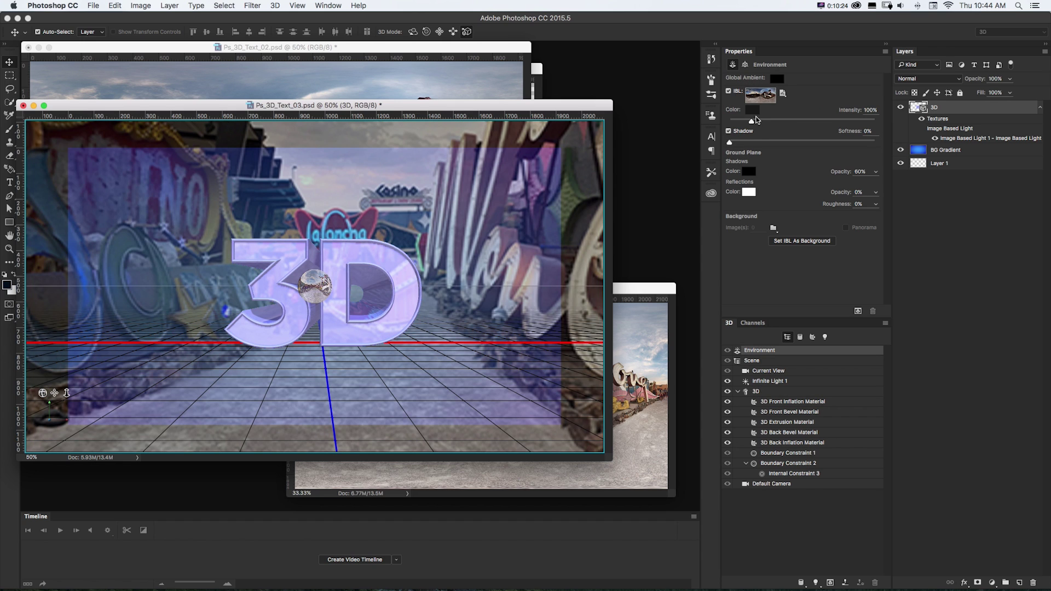
click(784, 241)
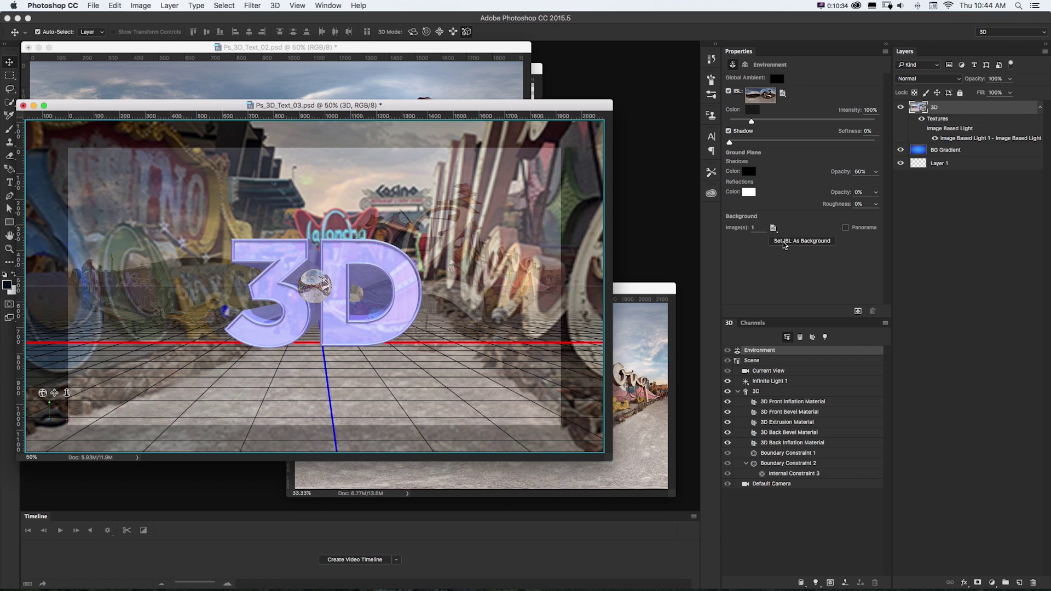
Render the 3D text with the neon sign environment and select the text mesh
click(858, 311)
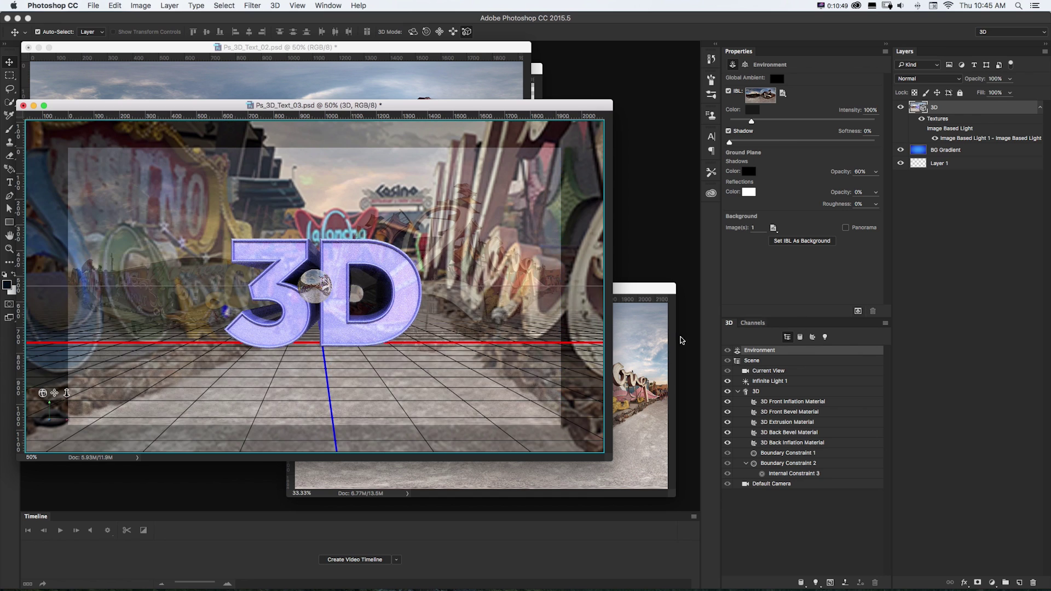
click(761, 392)
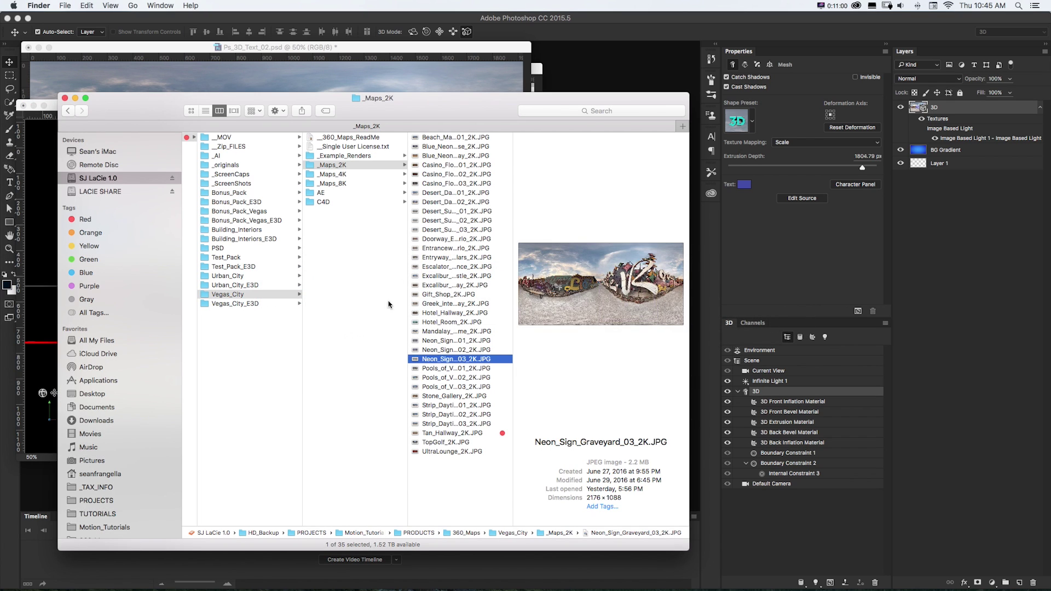
Switch to Finder, open Excalibur_Castle_2K.JPG in Photoshop, paste it as a new layer in the image-based light texture and save
click(425, 296)
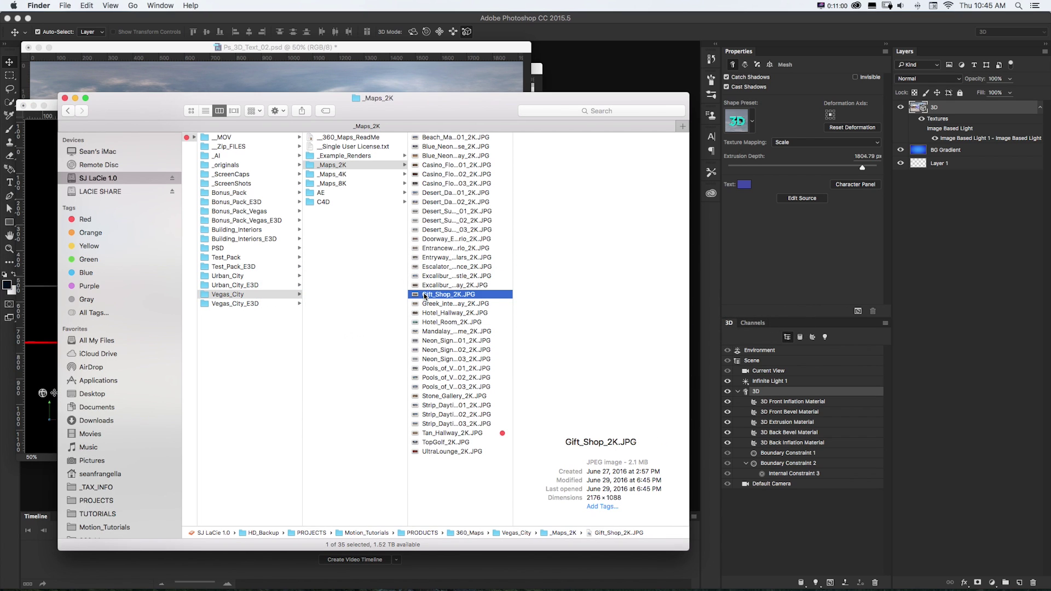
key(Up)
key(Up)
key(Up)
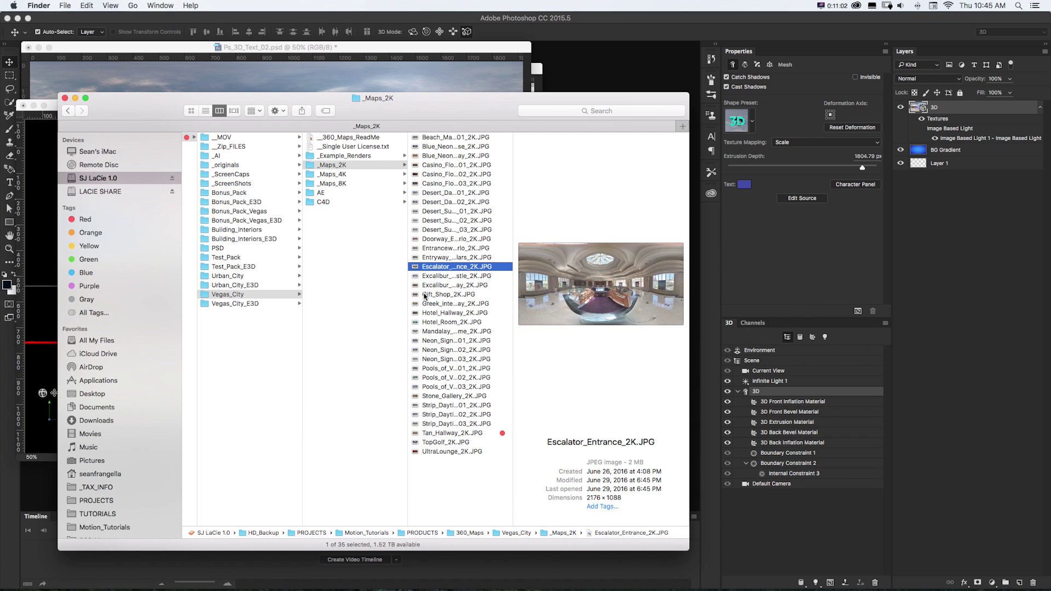
key(Down)
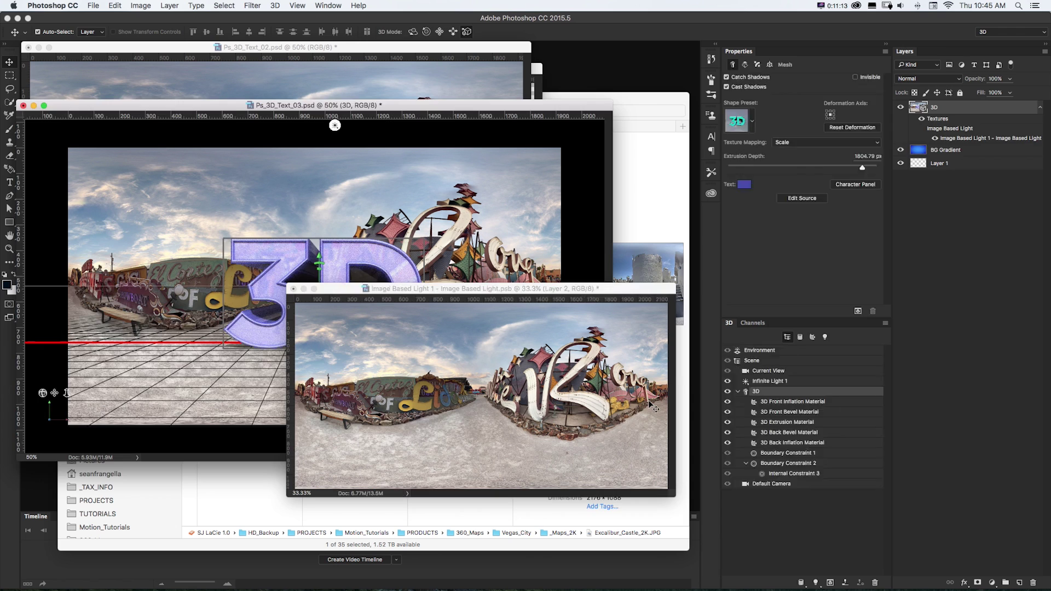
click(654, 408)
key(ctrl+v)
key(ctrl+s)
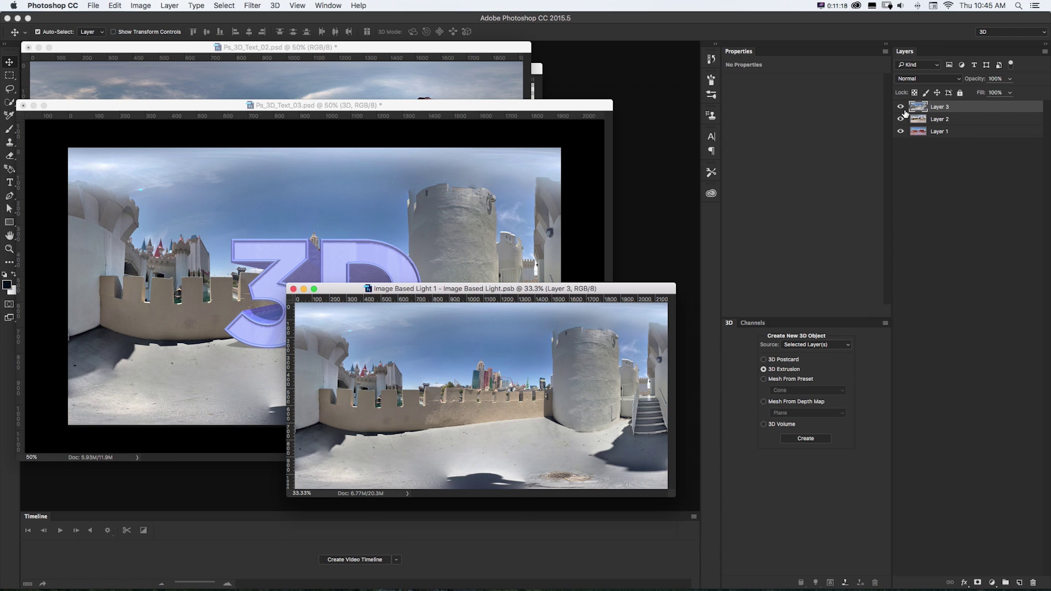
Return to Ps_3D_Text_03.psd and move the 3D text down along the Y axis by about 6.5 px
click(576, 201)
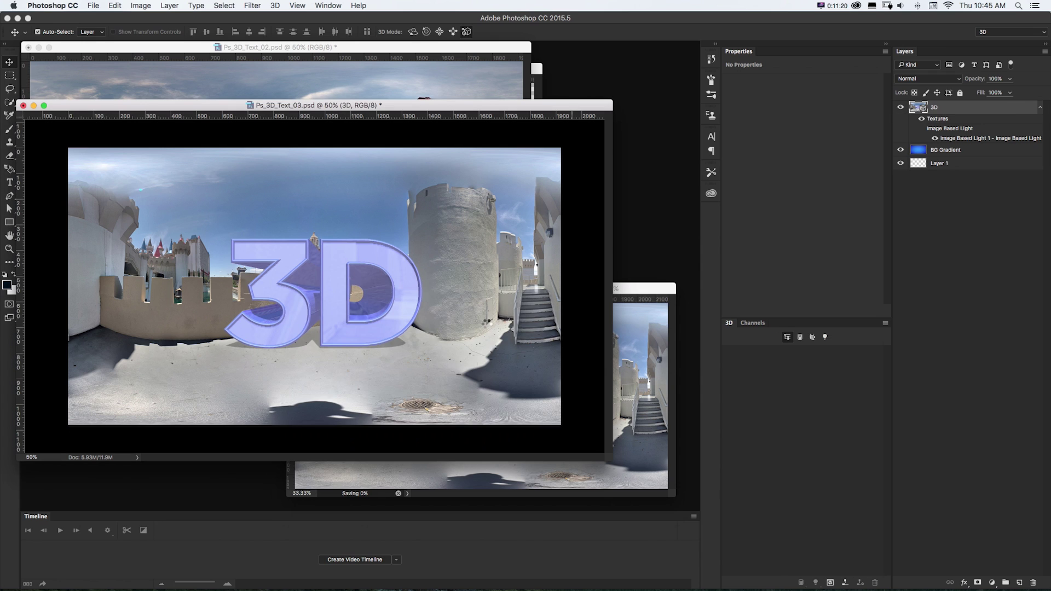
click(490, 323)
drag(320, 257, 321, 261)
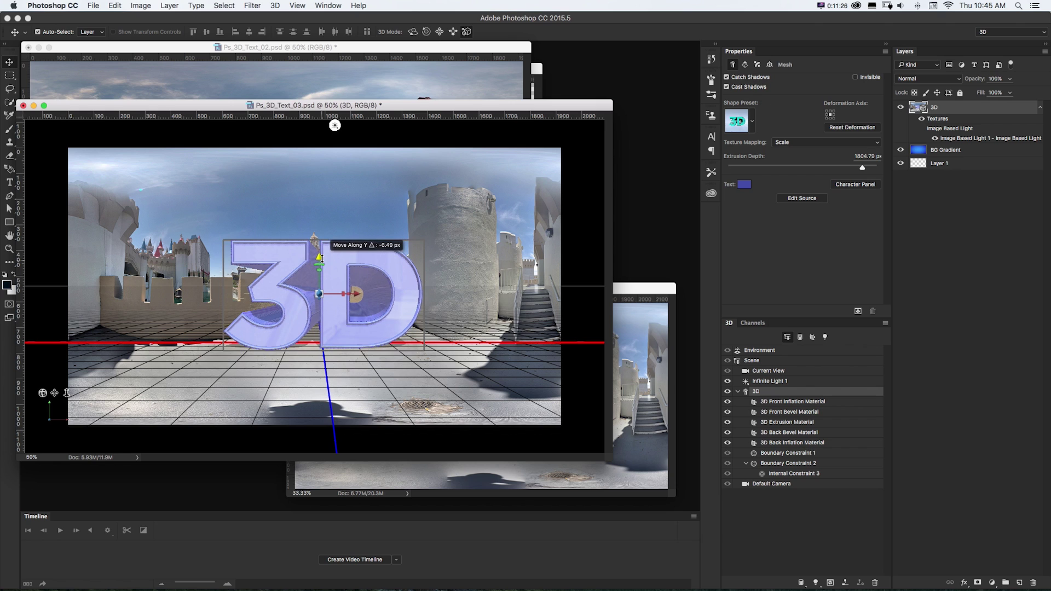
Aim the infinite light from slightly left above the text and enlarge the 3D text in the scene
click(335, 125)
drag(316, 225, 302, 211)
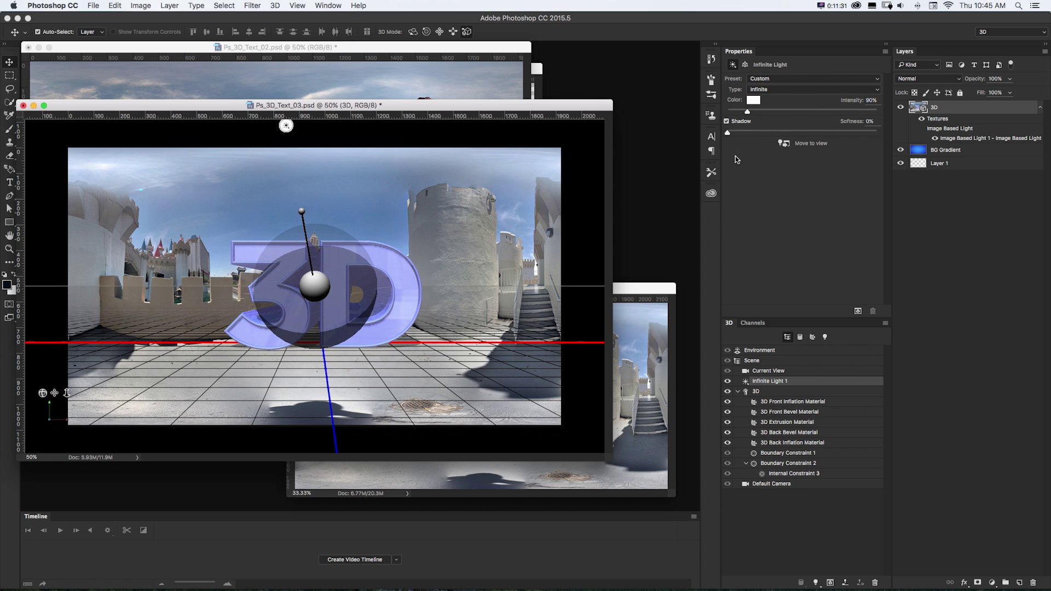
click(289, 305)
drag(317, 296, 198, 313)
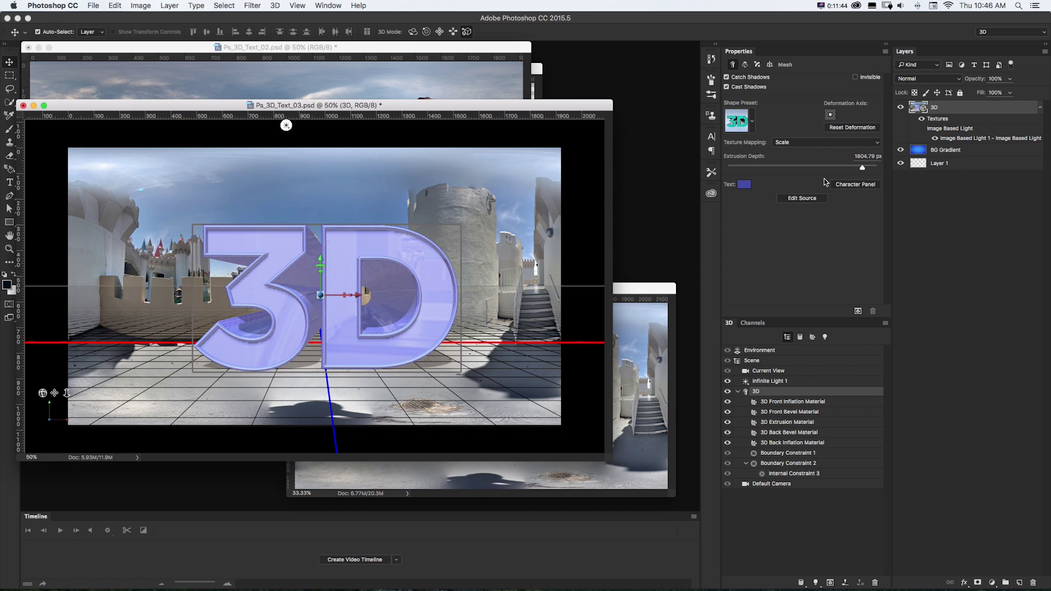
Open the 3D text's source document, scale the type down proportionally to about 405 pt and save it
click(795, 199)
key(super+Return)
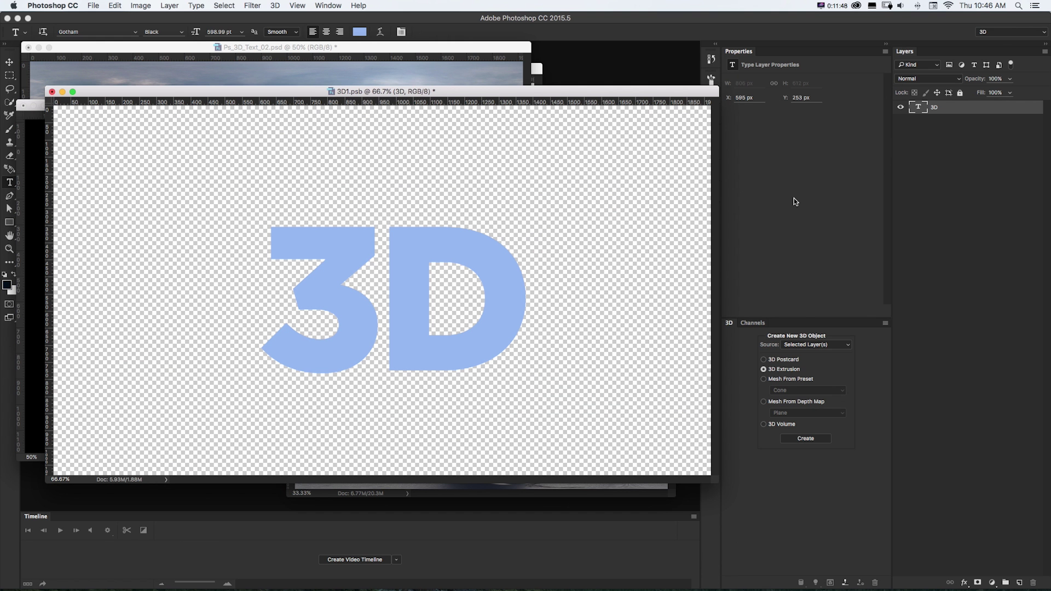
key(super+minus)
key(super+minus)
drag(339, 93, 625, 298)
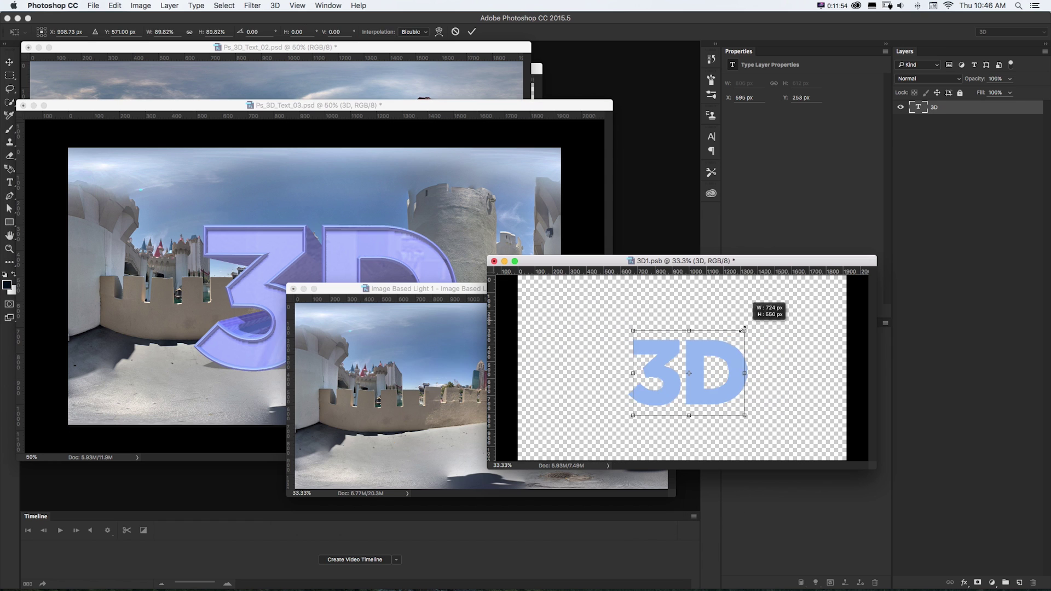
drag(745, 310, 732, 329)
key(Return)
key(super+s)
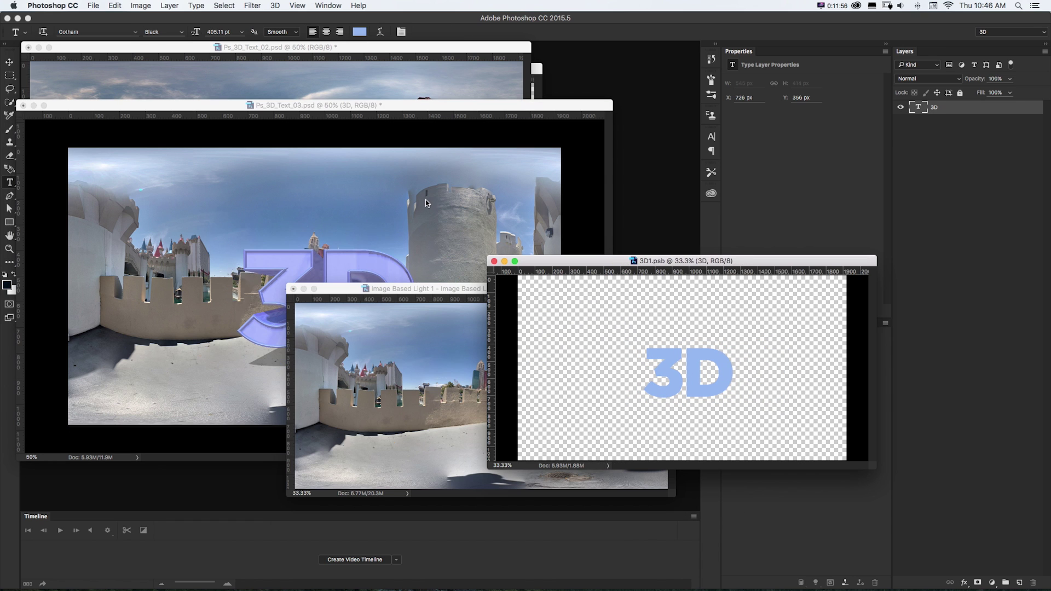
Return to Ps_3D_Text_03.psd, lower the 3D text along the Y axis and rotate the environment's image-based light
click(427, 202)
drag(739, 260, 606, 343)
click(531, 279)
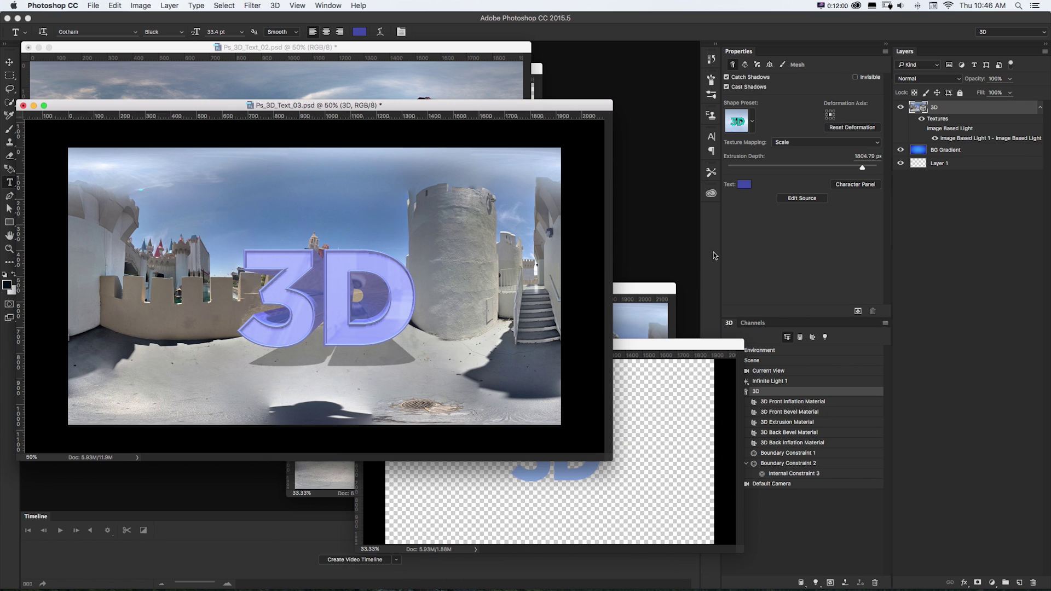
click(769, 389)
drag(327, 243, 327, 268)
drag(457, 322, 491, 317)
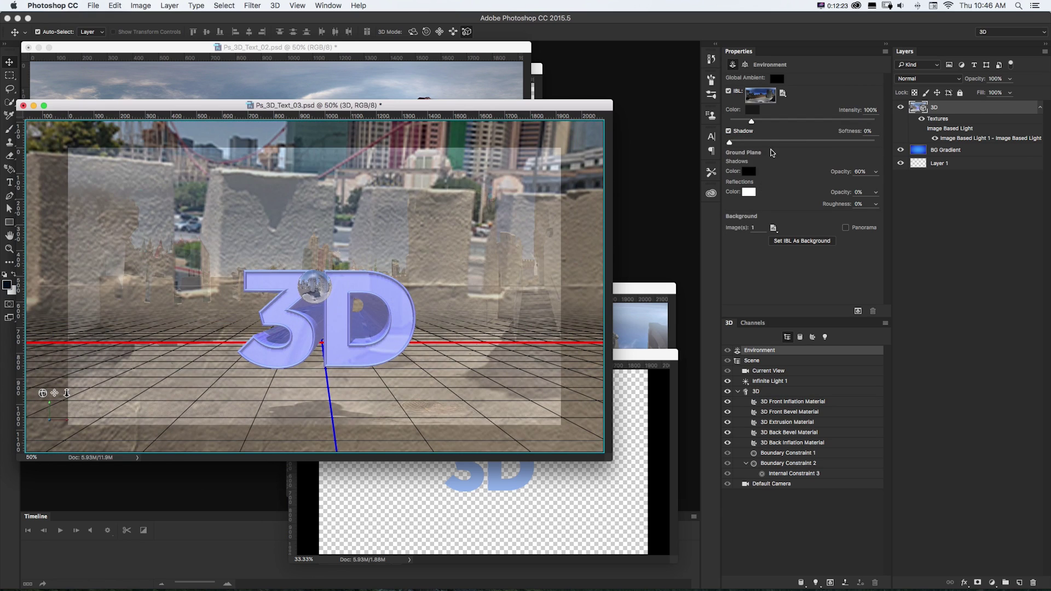
Set the diffuse color of all five text materials to a muted gray-blue of RGB 68, 70, 87
click(772, 403)
shift+click(773, 443)
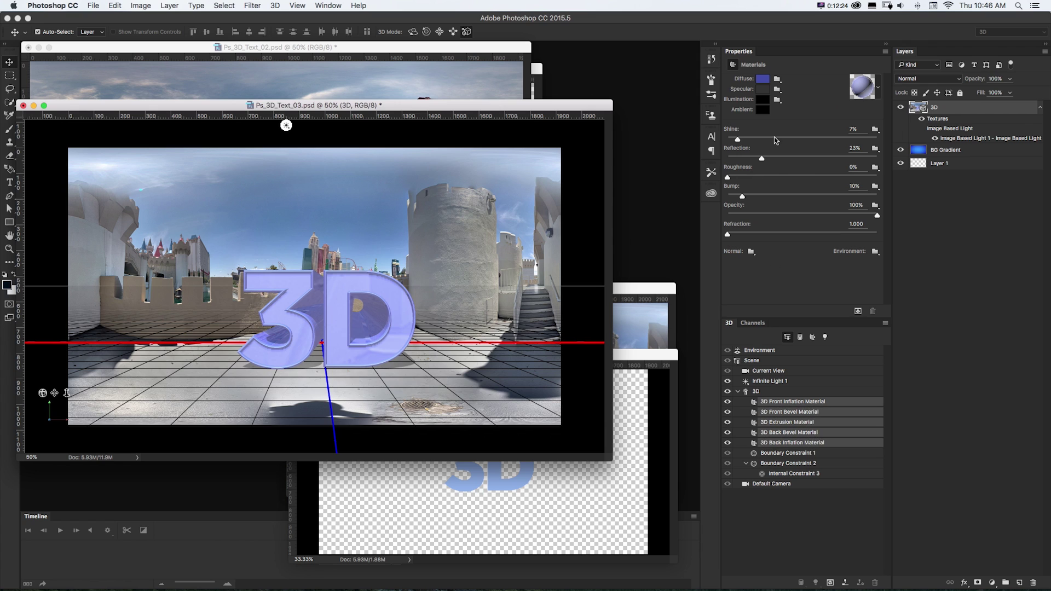
click(763, 84)
mouse_move(471, 320)
mouse_down()
mouse_move(437, 344)
mouse_move(453, 360)
mouse_move(447, 378)
mouse_up()
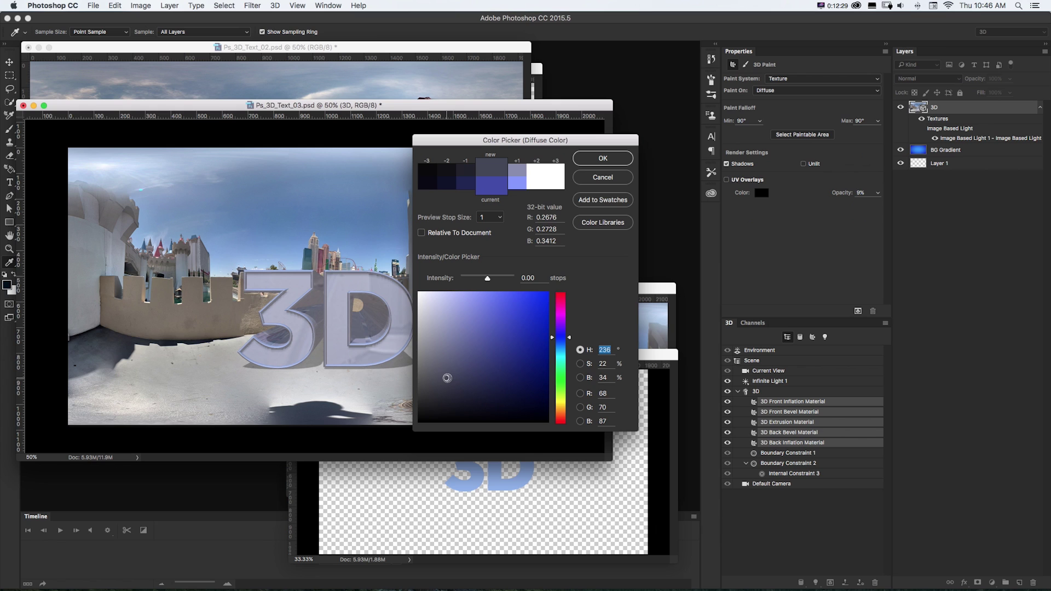
key(Return)
Adjust the infinite light's angle slightly and render the text in the castle scene
click(286, 125)
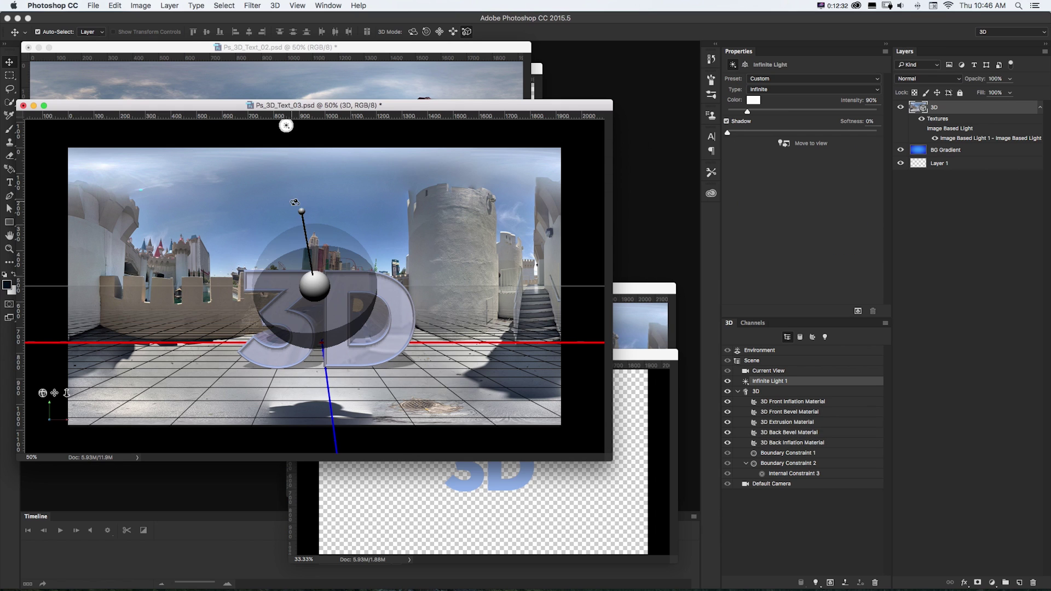
drag(286, 125, 277, 126)
drag(299, 220, 300, 218)
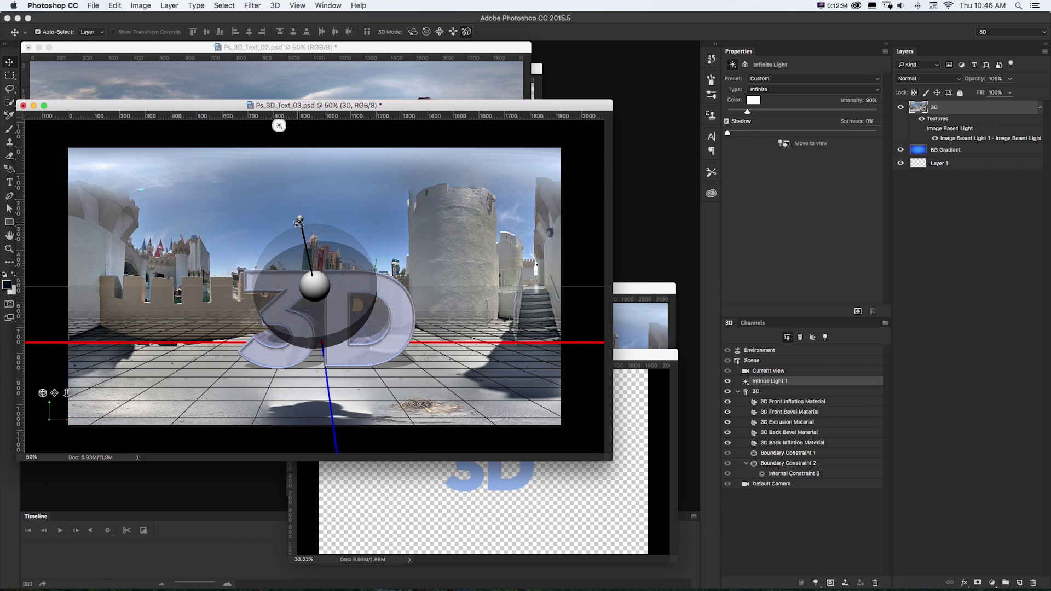
click(857, 312)
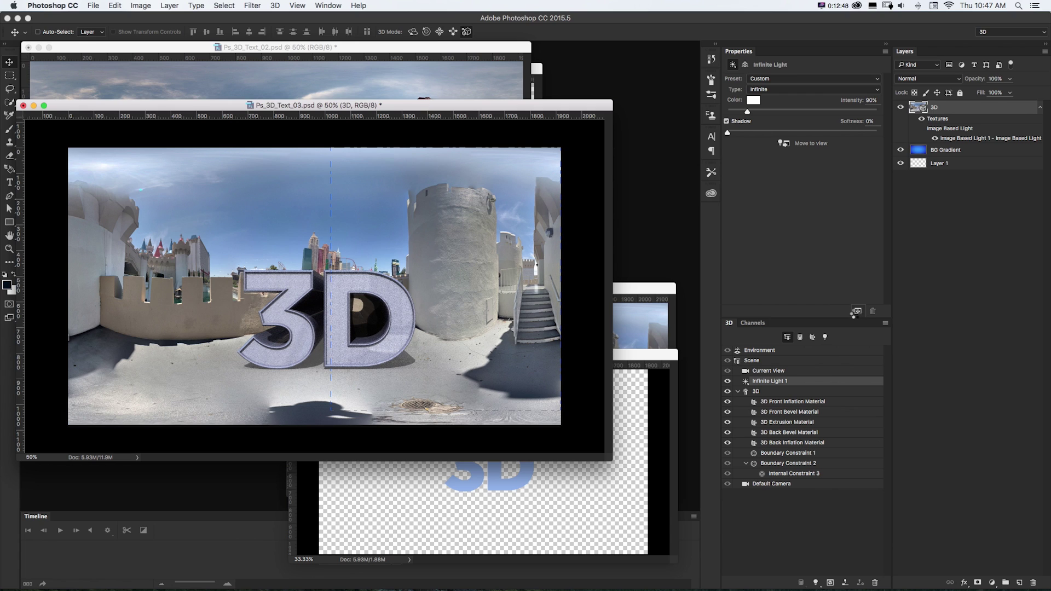
click(857, 311)
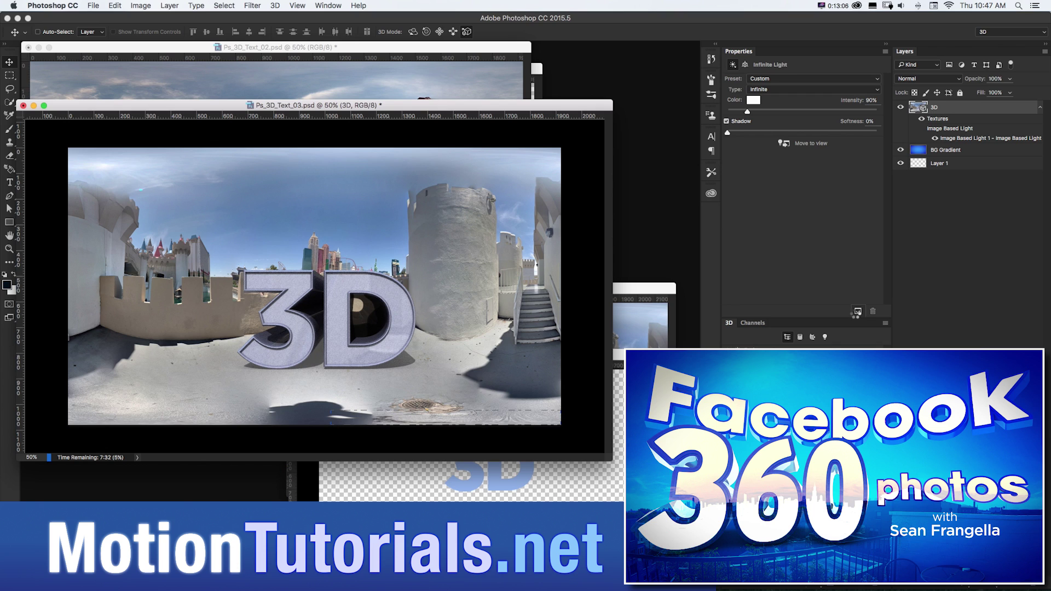
Switch to Safari and view the Vegas City Pack page for Element 3D in the Motion Tutorials store, including its environment map gallery
key(super+Tab)
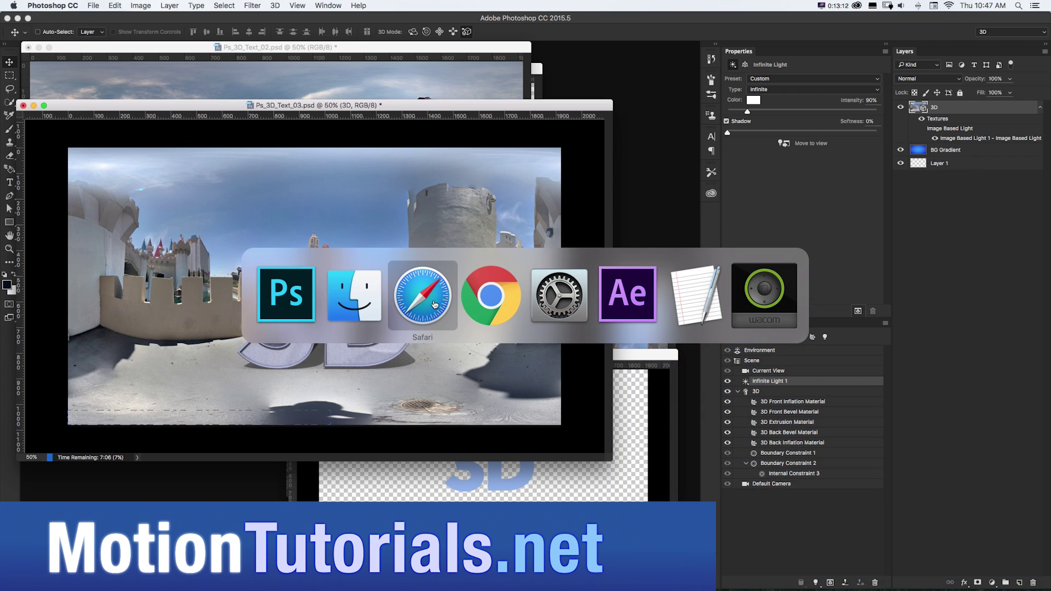
click(434, 304)
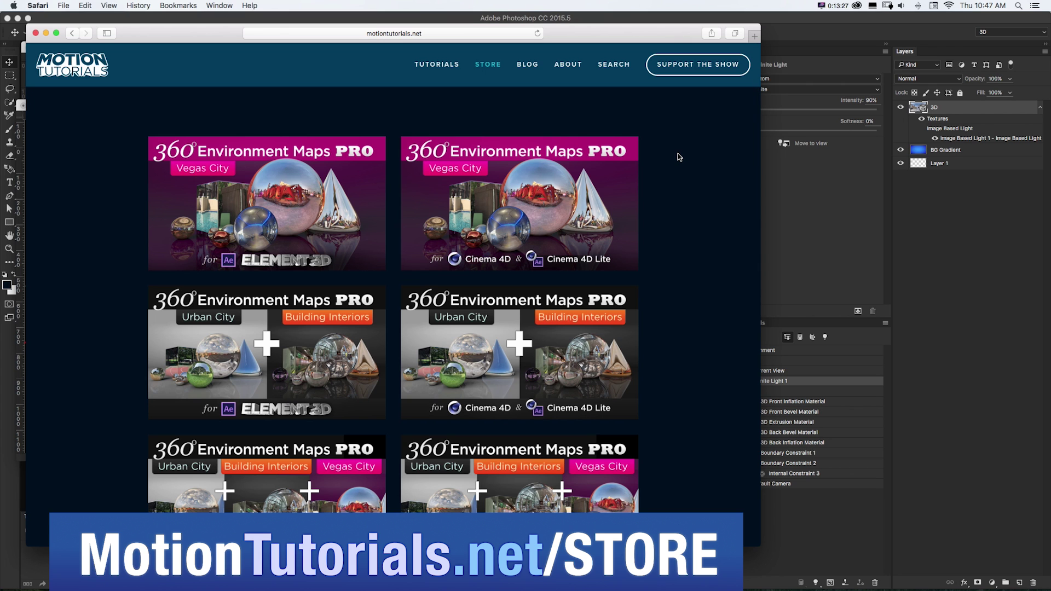
scroll(679, 157, down, 3)
click(249, 120)
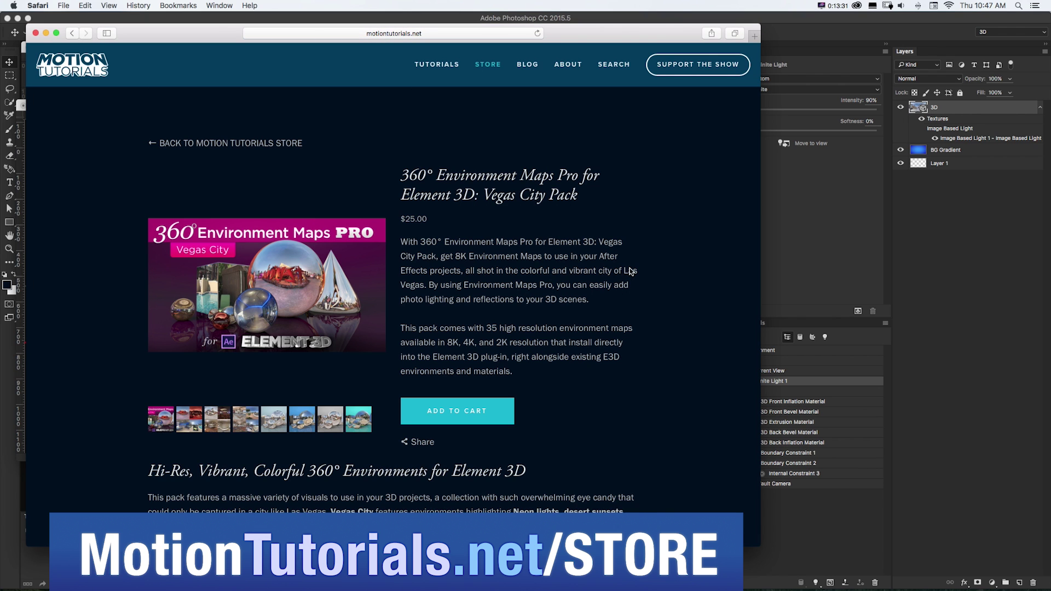
scroll(632, 279, down, 10)
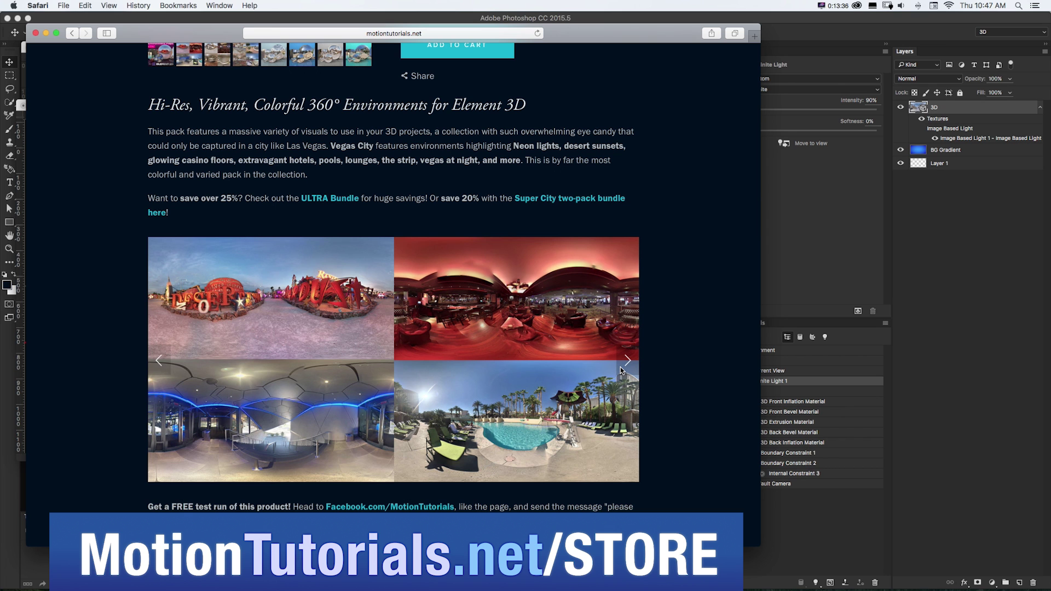
click(627, 361)
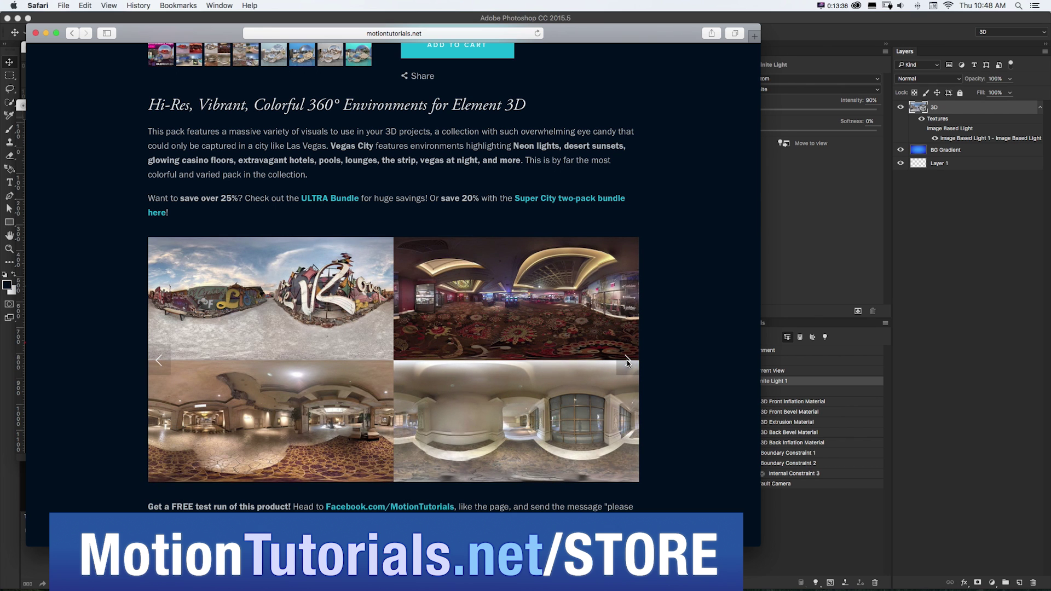